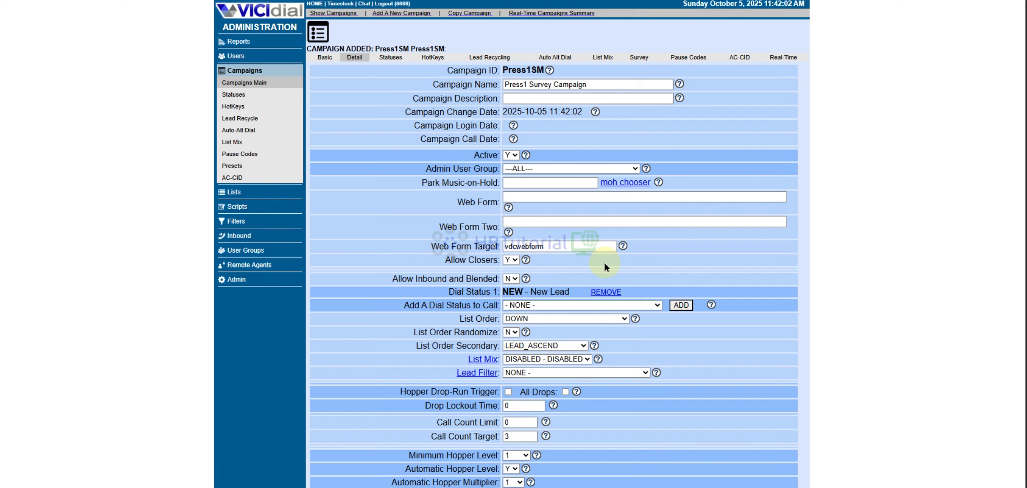
scroll(583, 244, down, 8)
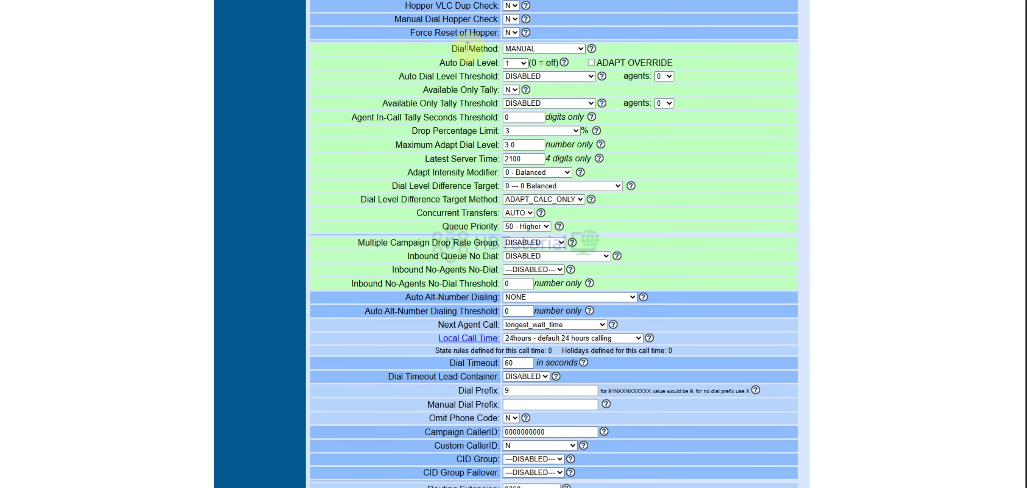
- Switch the Press1SM campaign's dial method from MANUAL to RATIO and save it
click(554, 48)
click(540, 71)
click(518, 116)
key(Return)
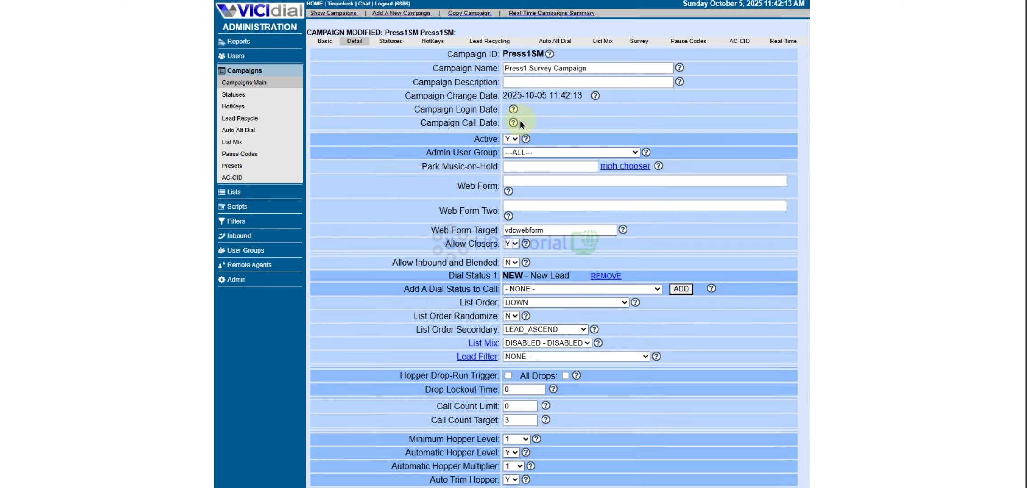
- Scroll down to the Routing Extension setting and begin editing its value
scroll(306, 189, down, 10)
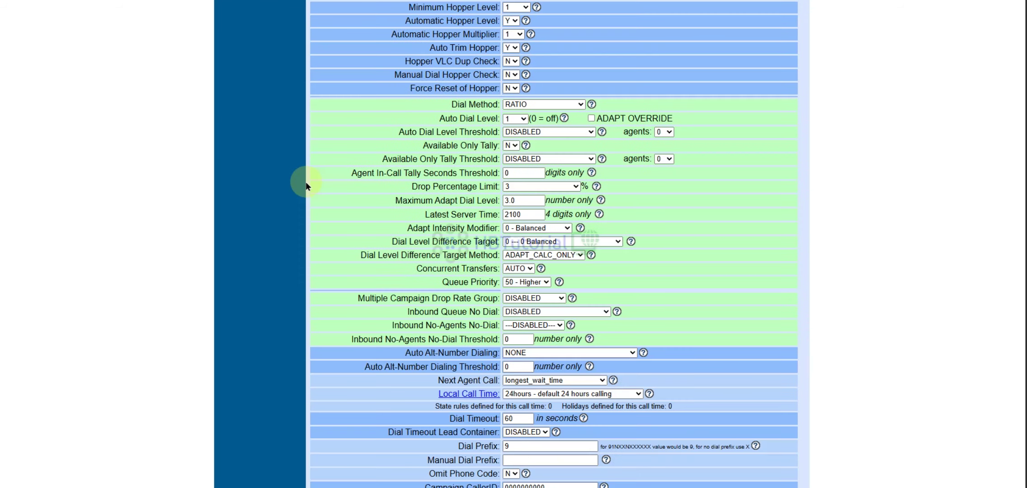
scroll(306, 186, down, 5)
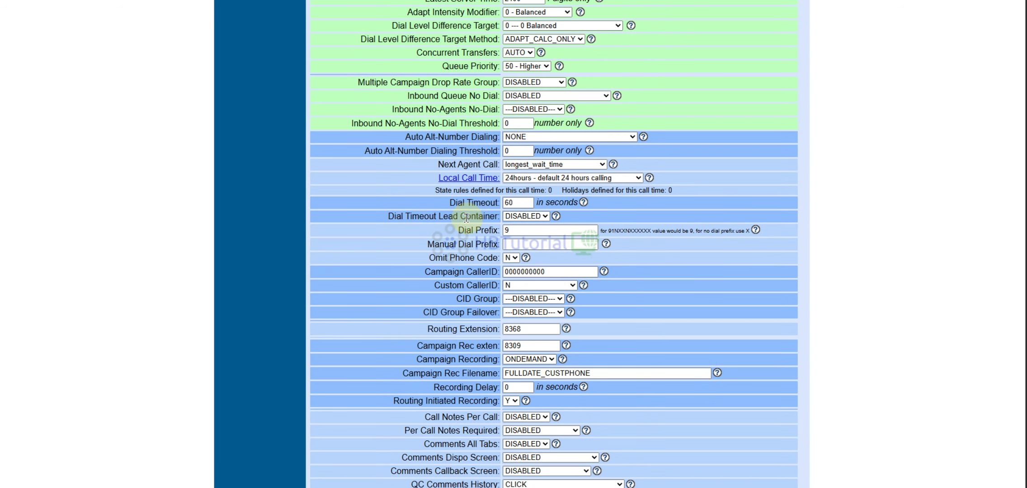
drag(433, 329, 501, 332)
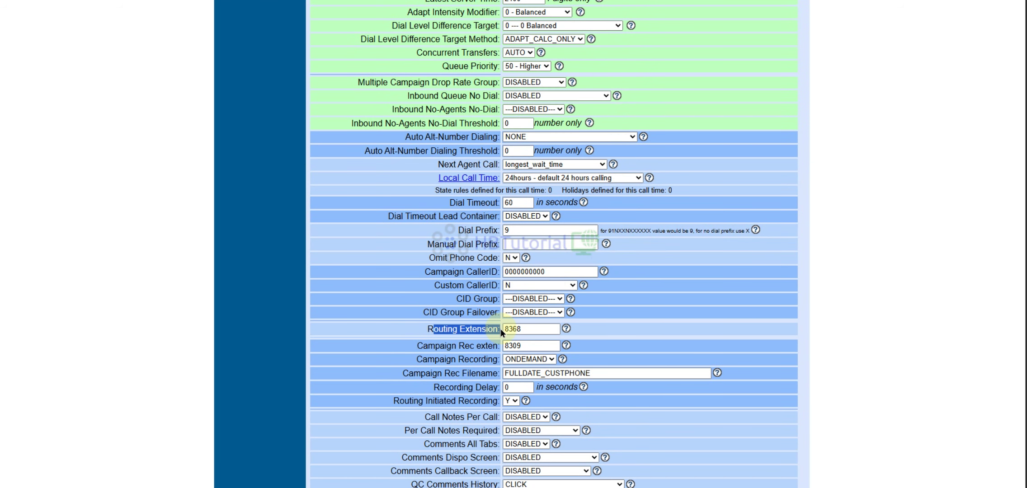
click(529, 328)
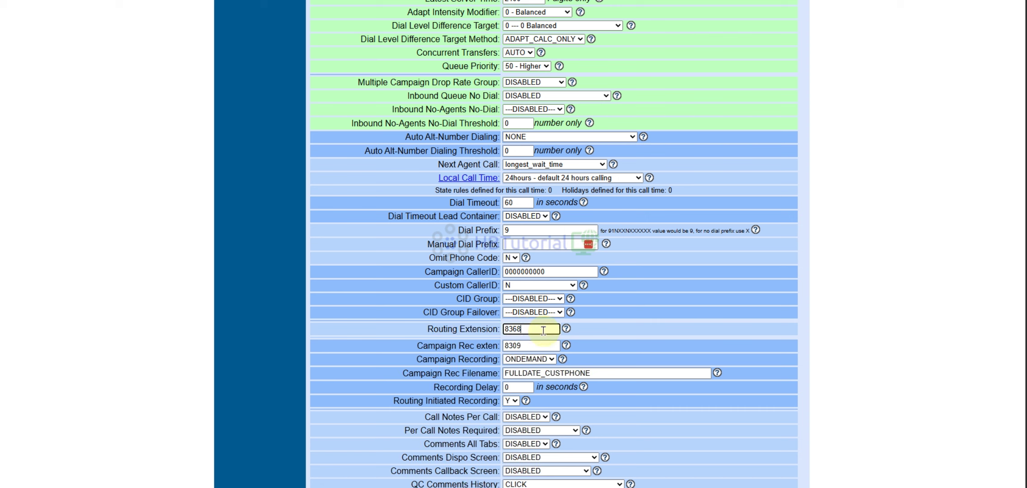
- Check the Routing Extension help to find 8366, the press-1 survey option
click(566, 328)
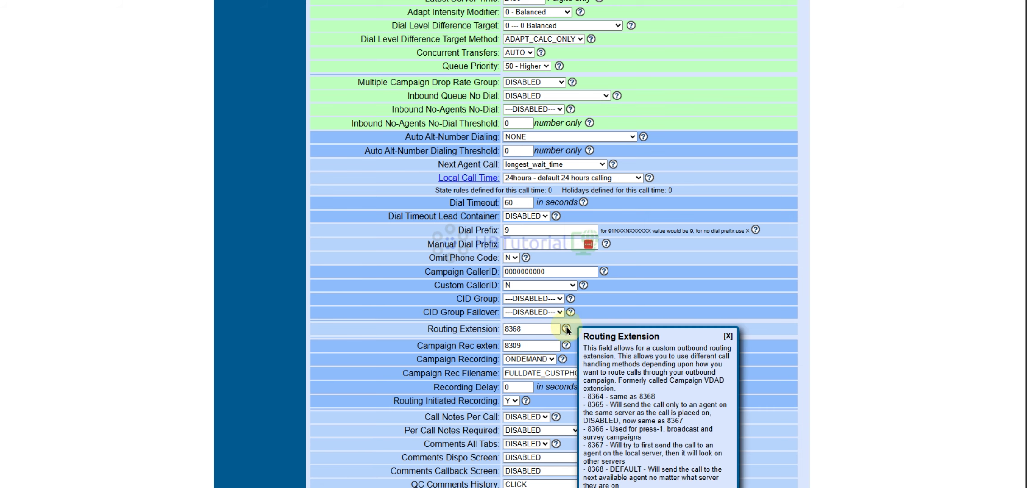
scroll(744, 251, down, 5)
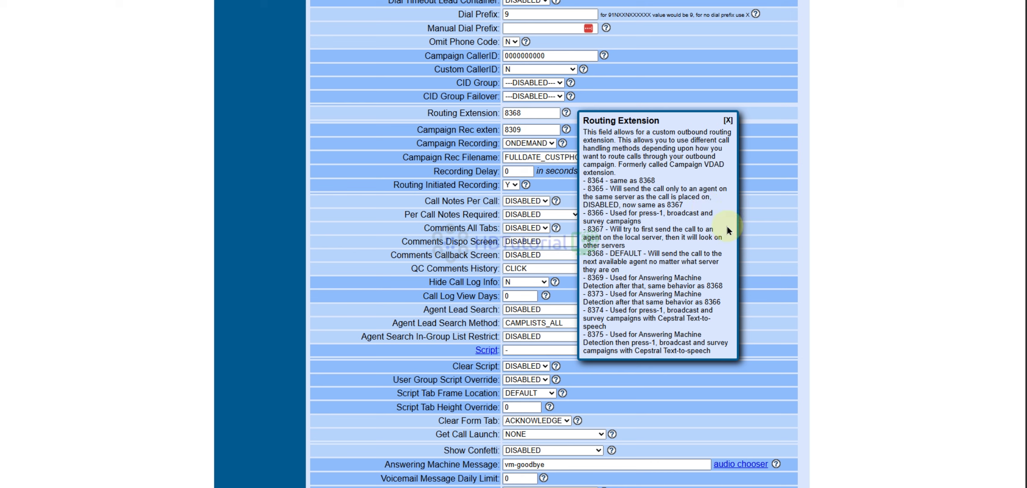
drag(588, 213, 721, 219)
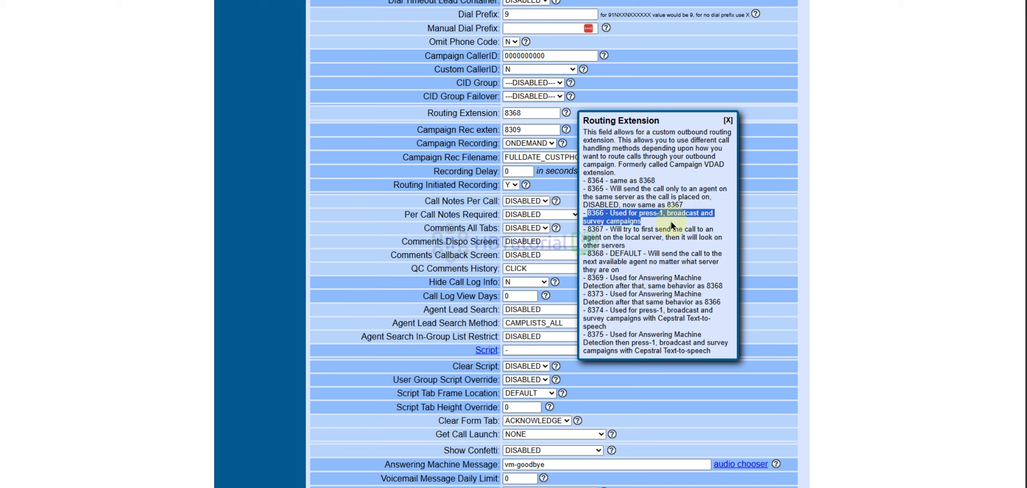
click(664, 223)
drag(606, 213, 593, 213)
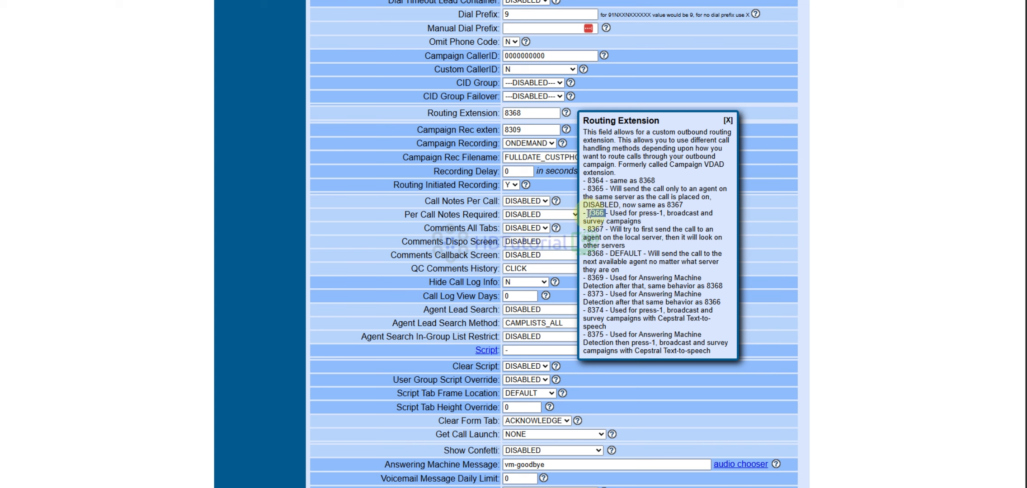
- Change the routing extension from 8368 to 8366 and submit the campaign
double_click(514, 113)
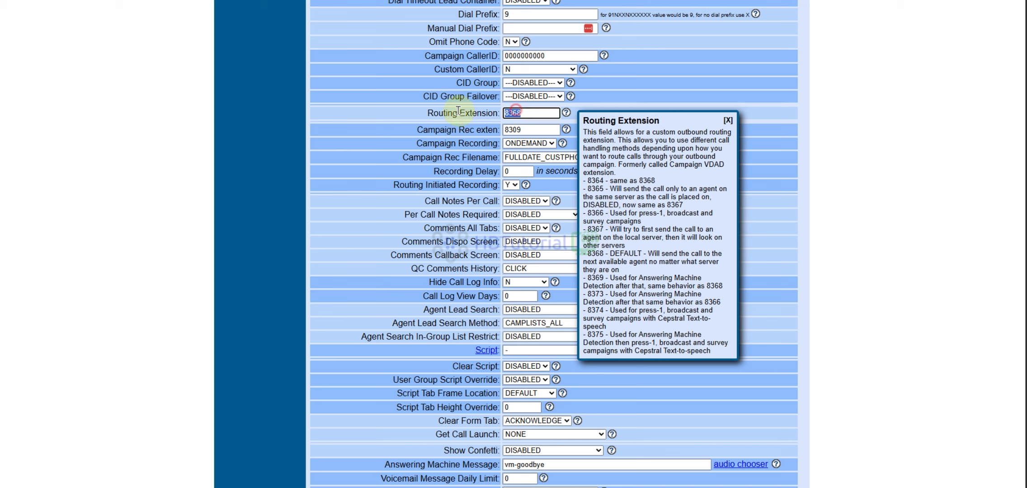
click(521, 117)
key(BackSpace)
text(6)
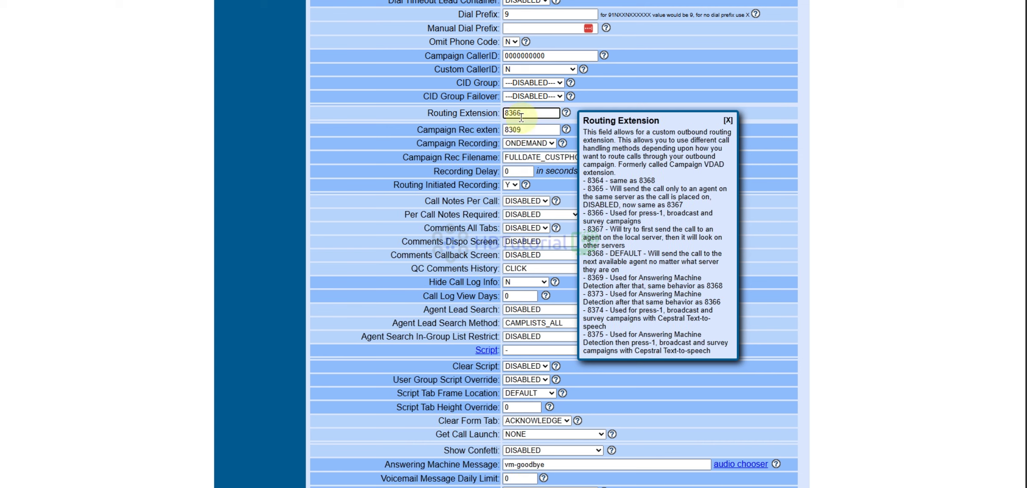
click(727, 120)
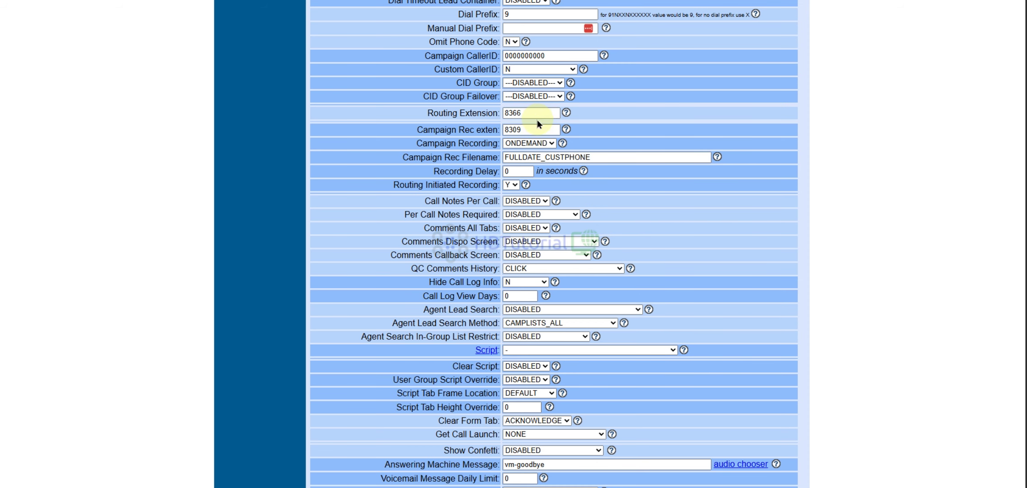
scroll(533, 296, down, 20)
scroll(533, 297, down, 15)
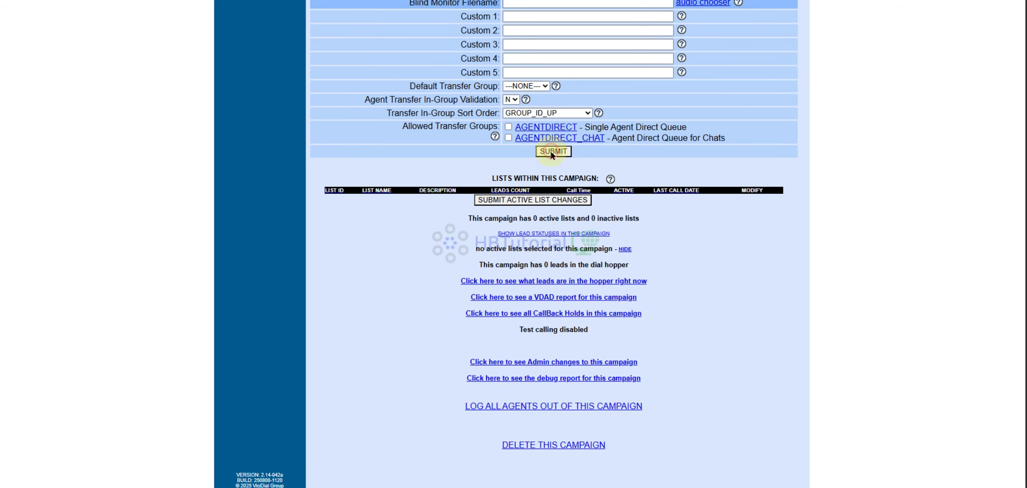
click(553, 152)
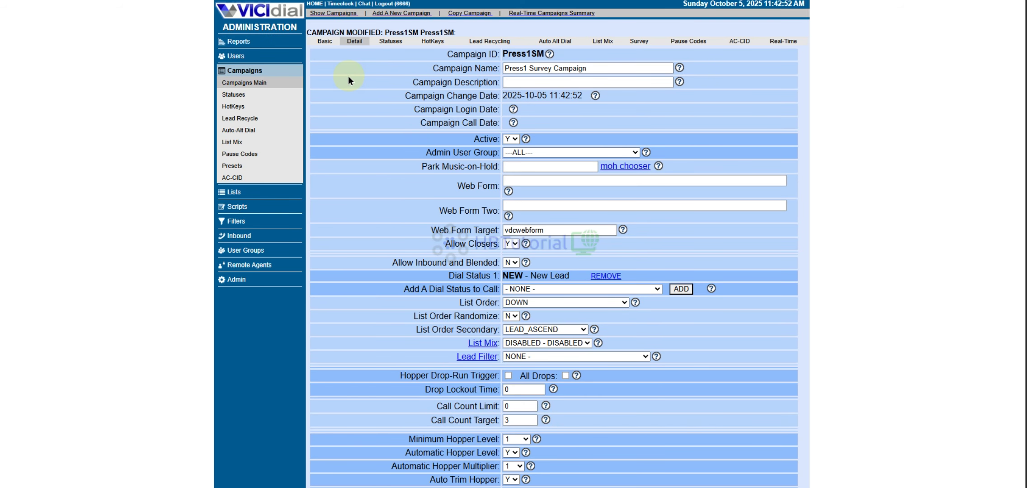
- Review the campaign's Survey settings and the audio files available for Survey First Audio File
click(637, 41)
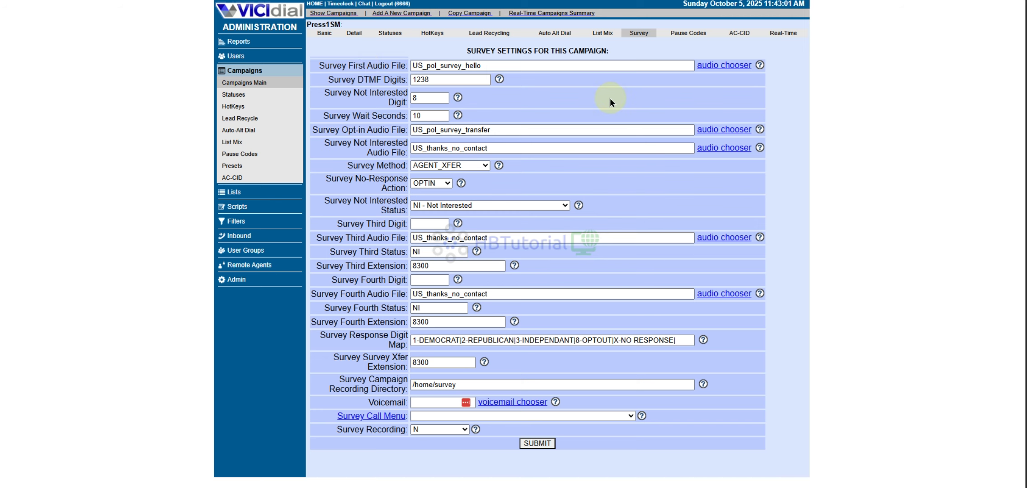
triple_click(357, 65)
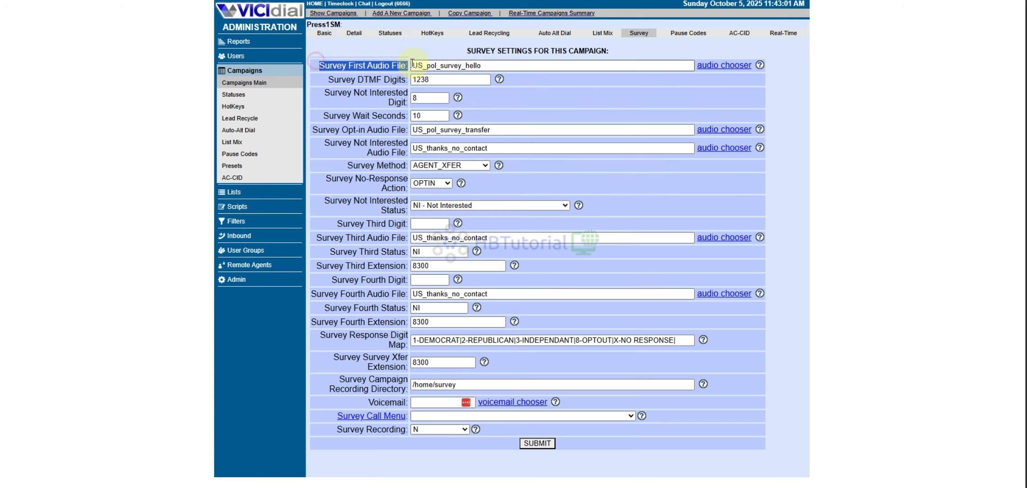
click(724, 65)
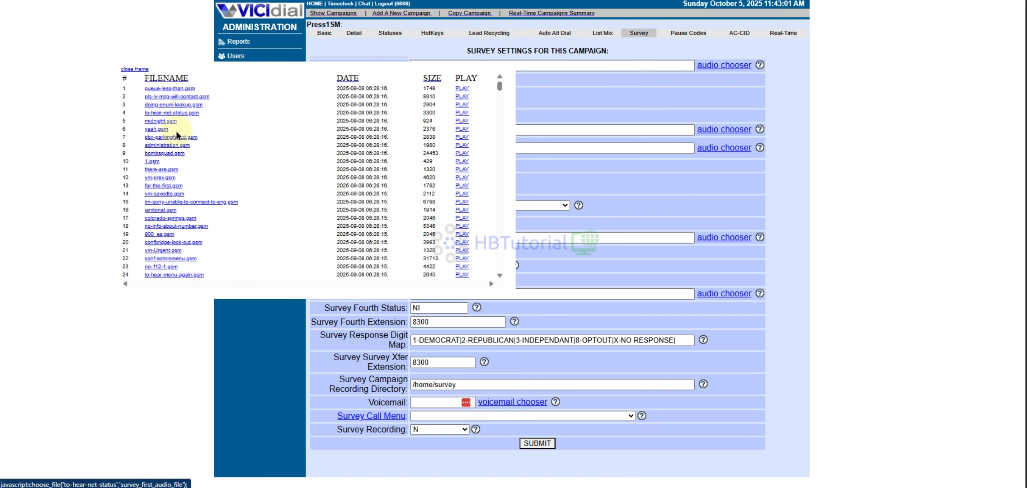
click(135, 69)
- Go to the Administration page from the left sidebar
right_click(238, 278)
key(Escape)
click(237, 279)
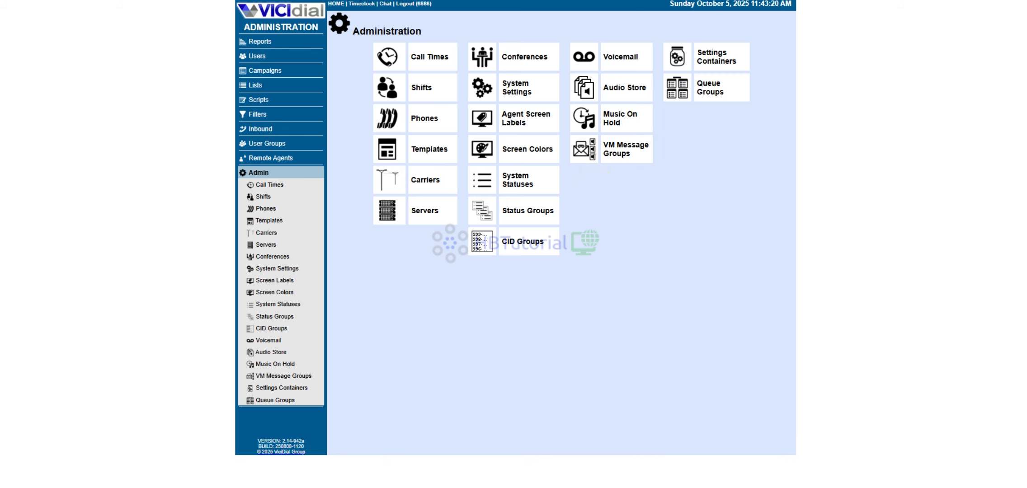
- Upload text2speech-online.wav from Downloads to the Audio Store and confirm its 16-bit mono 8k format
click(616, 85)
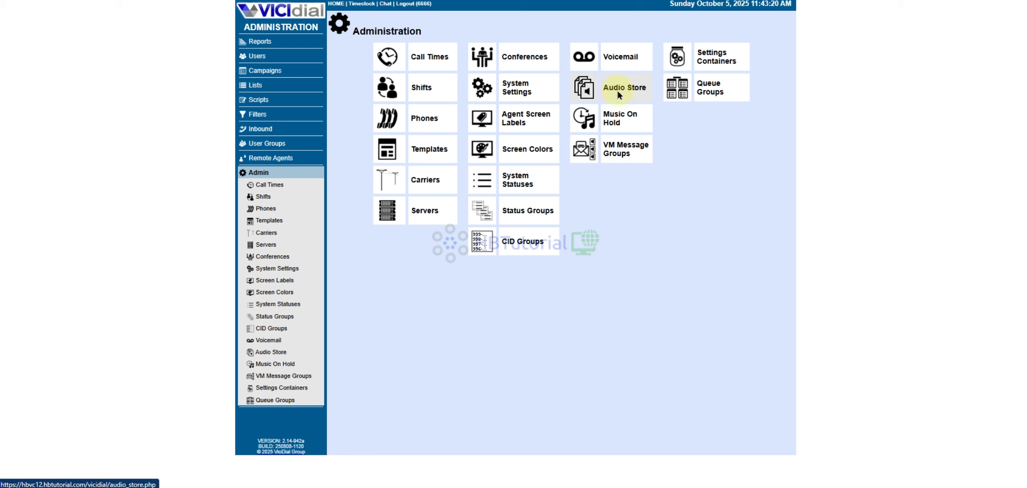
click(537, 42)
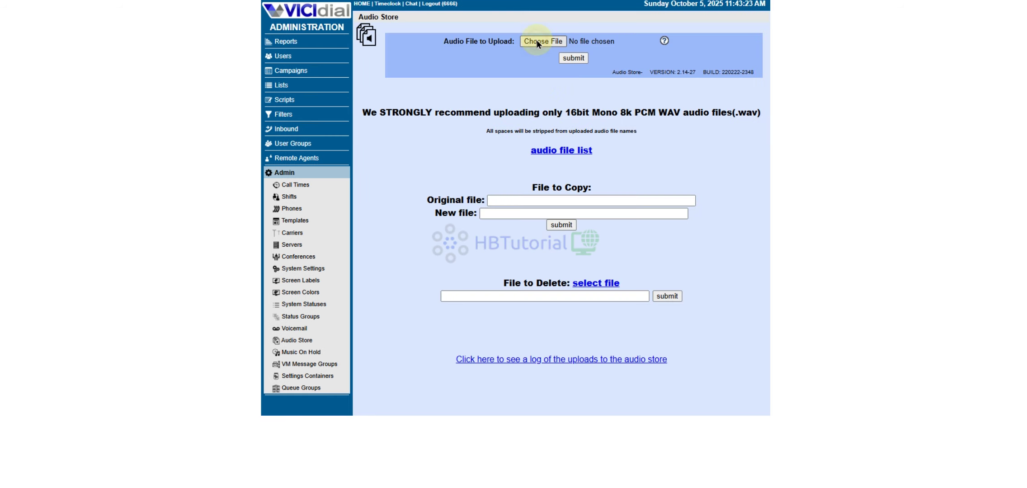
click(46, 94)
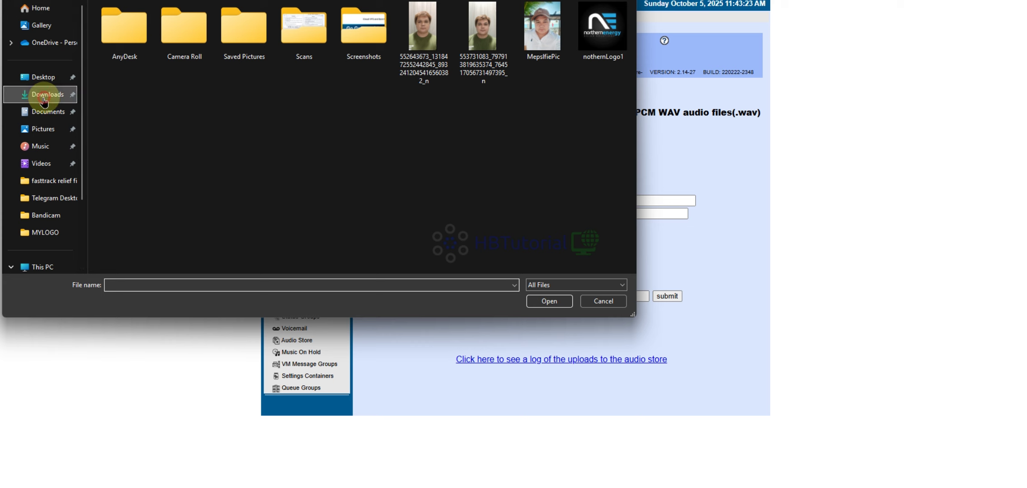
double_click(135, 35)
click(566, 58)
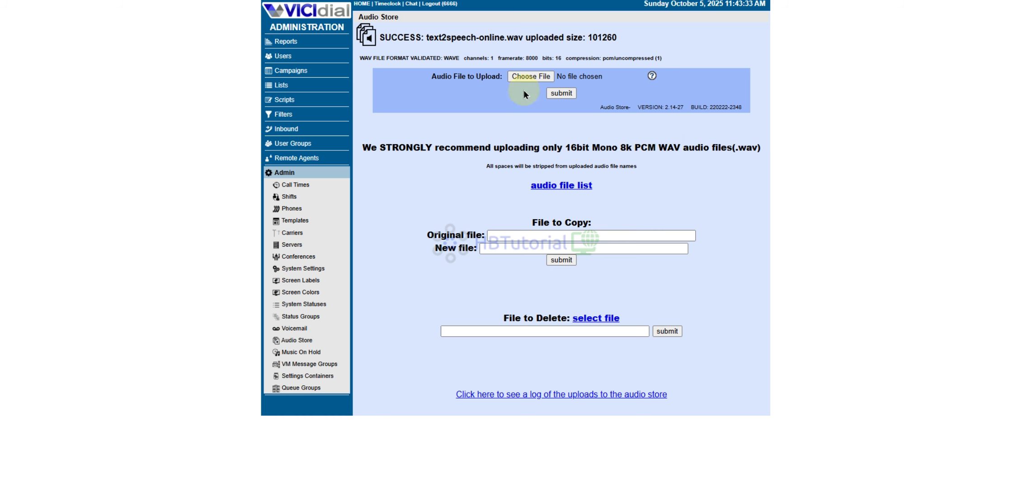
drag(462, 58, 531, 59)
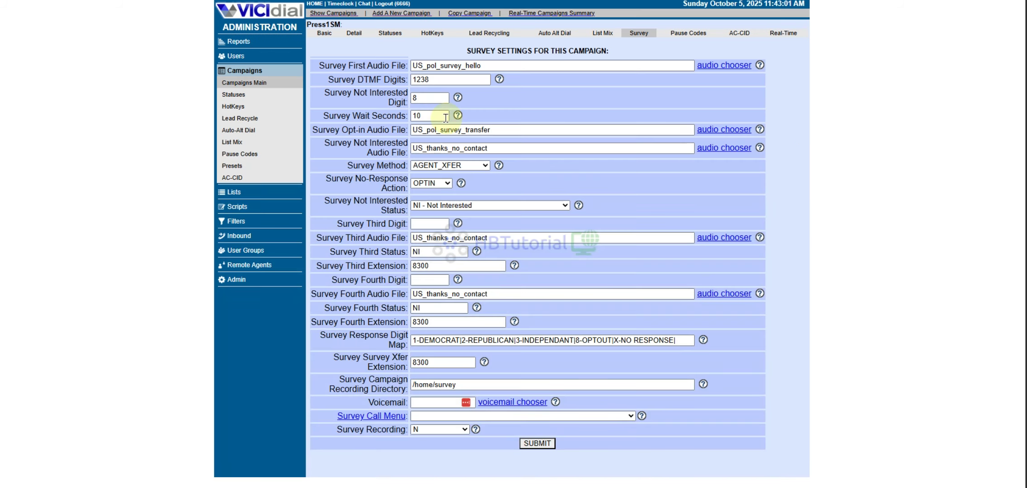
- Set Survey First Audio File to text2speech-online
click(714, 66)
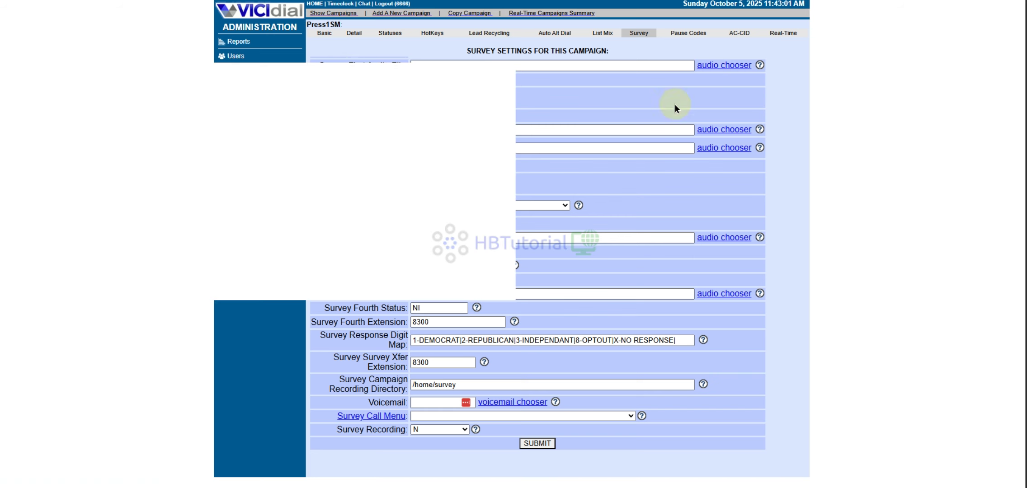
click(156, 91)
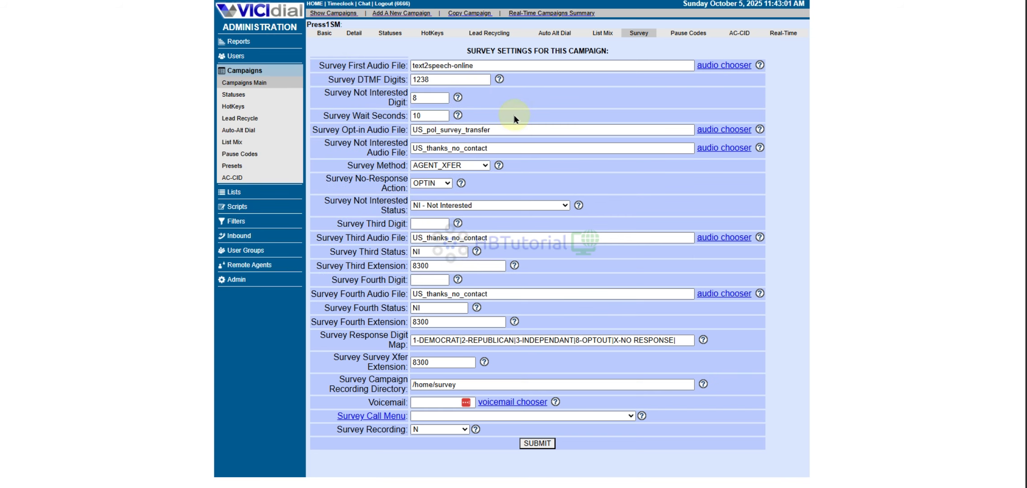
click(473, 65)
click(557, 105)
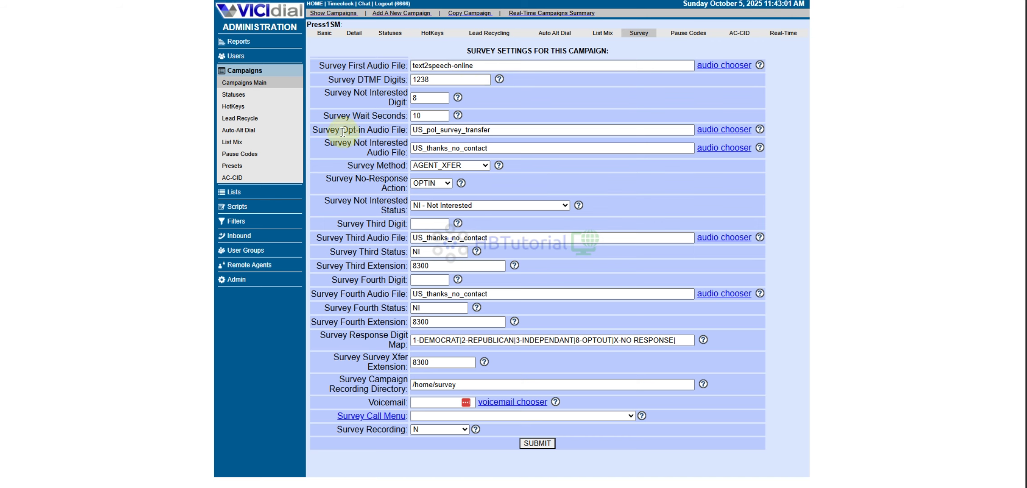
- Bring up the audio file list for the Survey Opt-in Audio File
drag(318, 130, 407, 130)
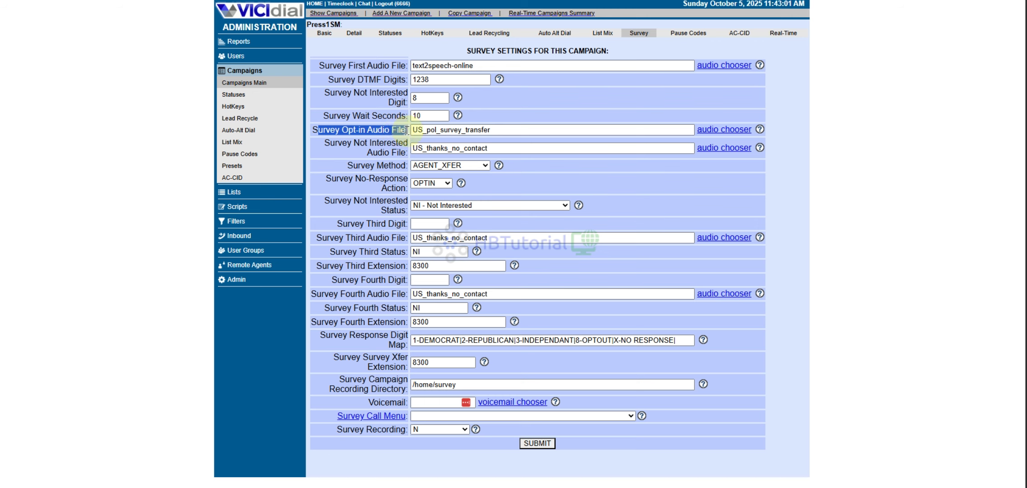
click(360, 137)
drag(311, 130, 403, 129)
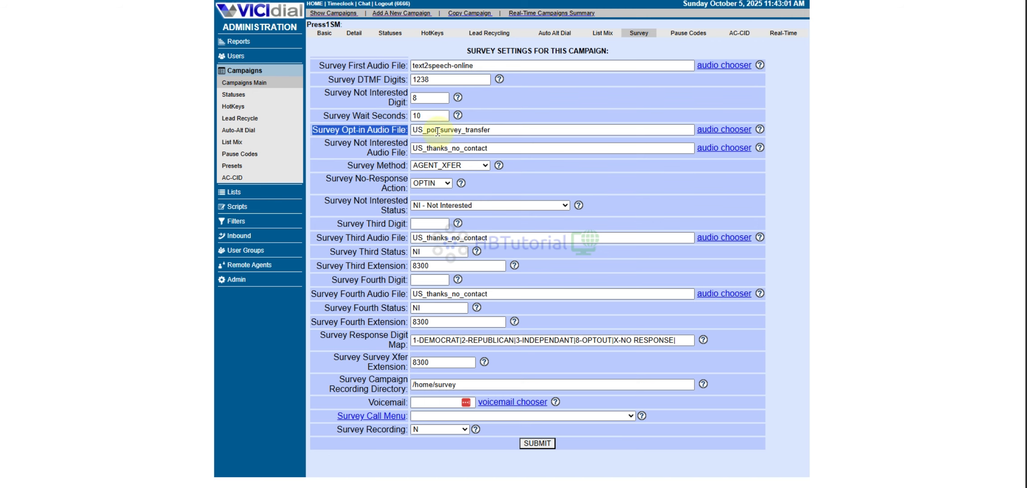
click(524, 130)
click(710, 130)
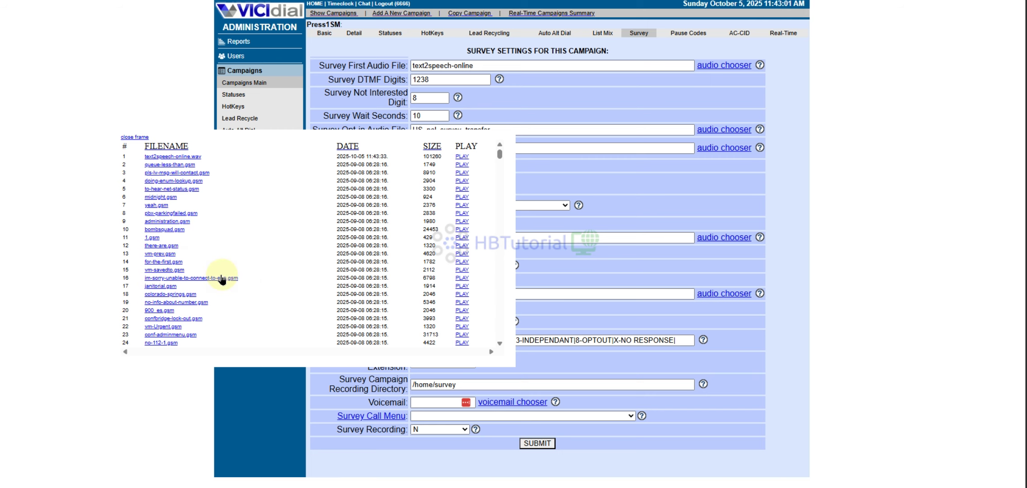
- Select thanks-annoyance from the audio list, replacing US_pol_survey_transfer as the opt-in audio
scroll(219, 271, down, 5)
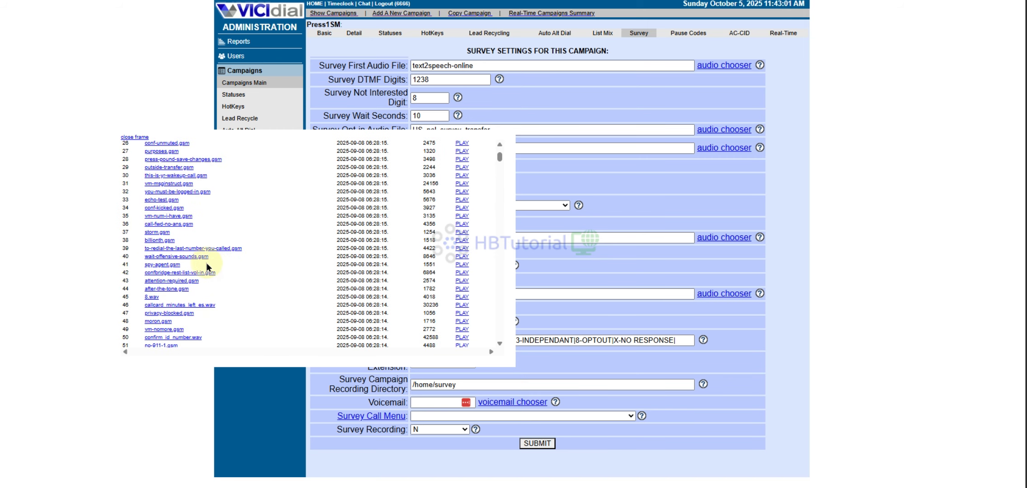
scroll(200, 266, down, 3)
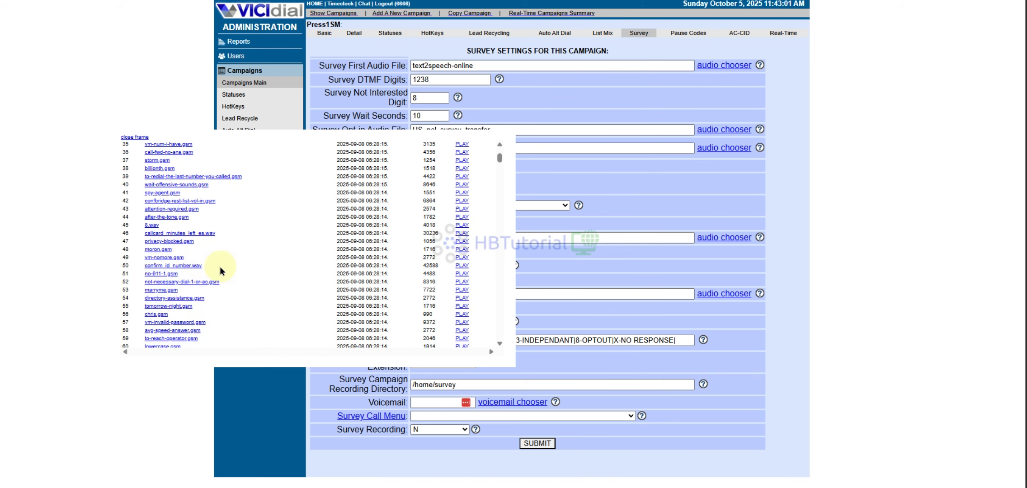
scroll(227, 303, down, 12)
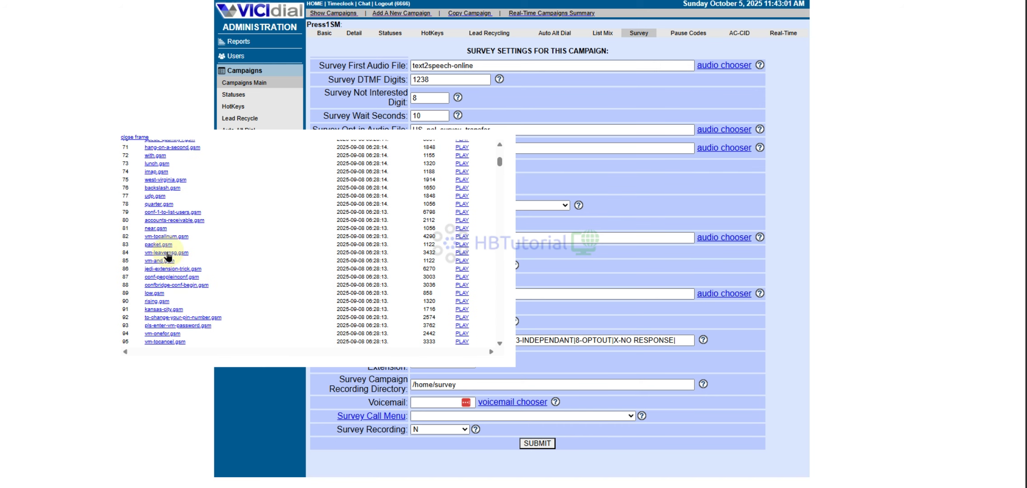
scroll(203, 239, down, 3)
scroll(171, 285, down, 3)
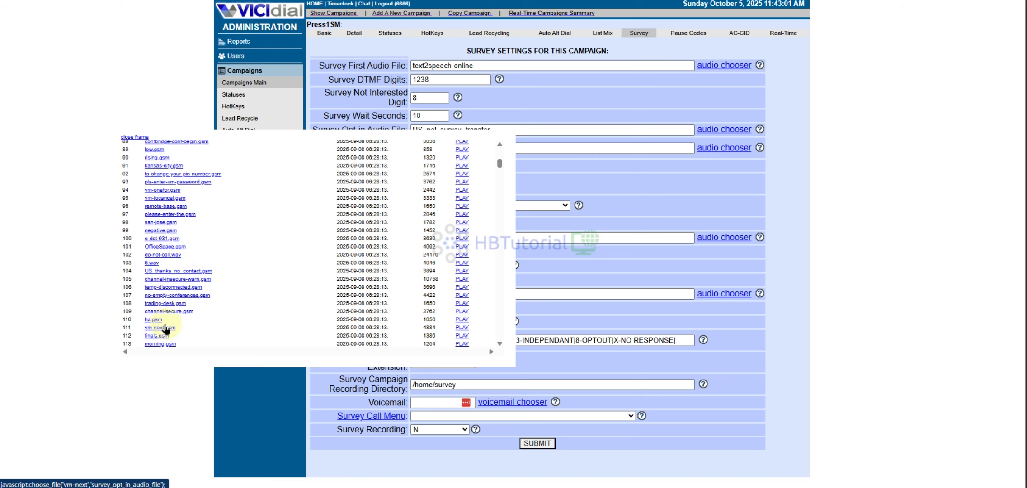
scroll(170, 290, down, 1)
scroll(225, 283, down, 8)
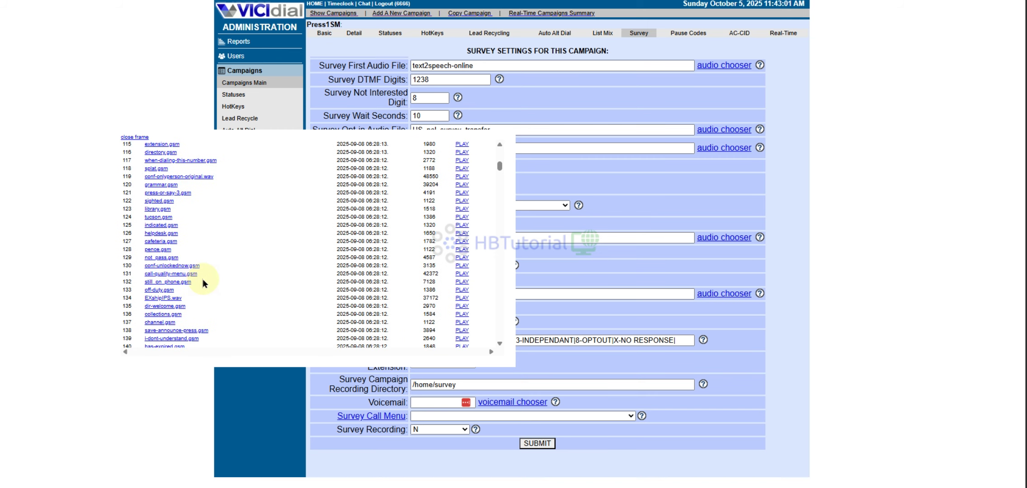
scroll(201, 277, down, 3)
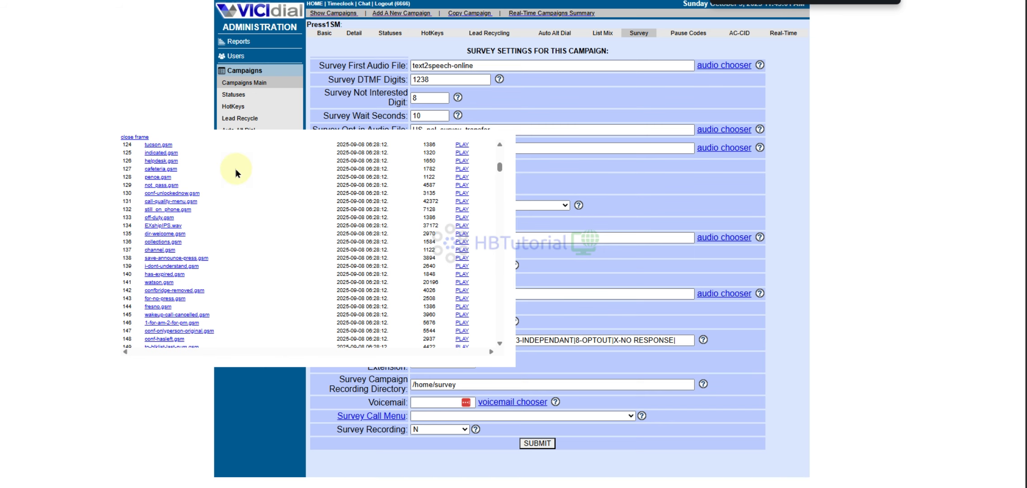
scroll(239, 192, down, 15)
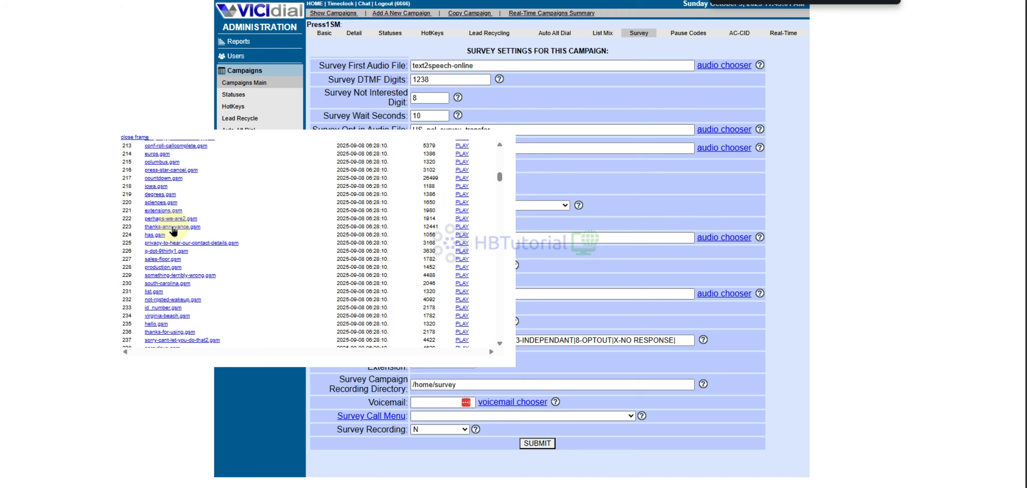
click(168, 227)
click(509, 148)
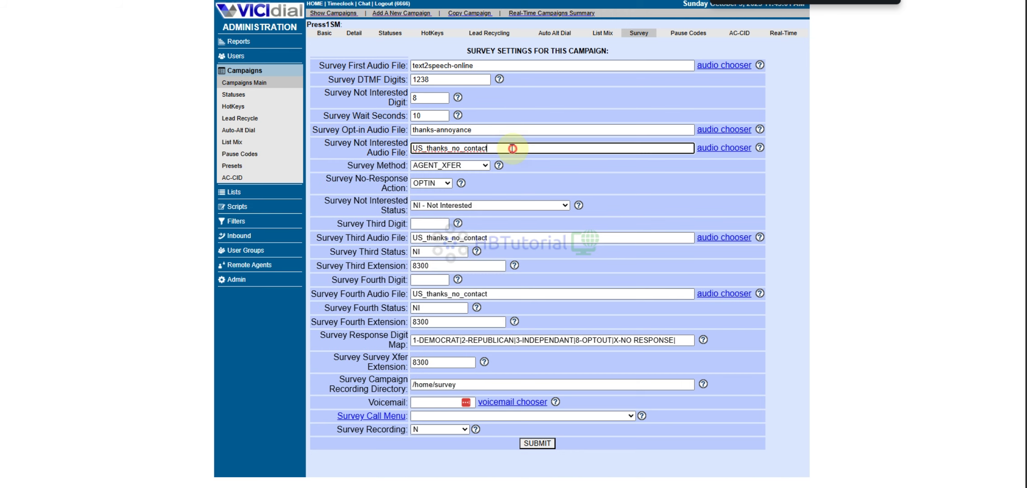
drag(347, 165, 475, 202)
click(488, 193)
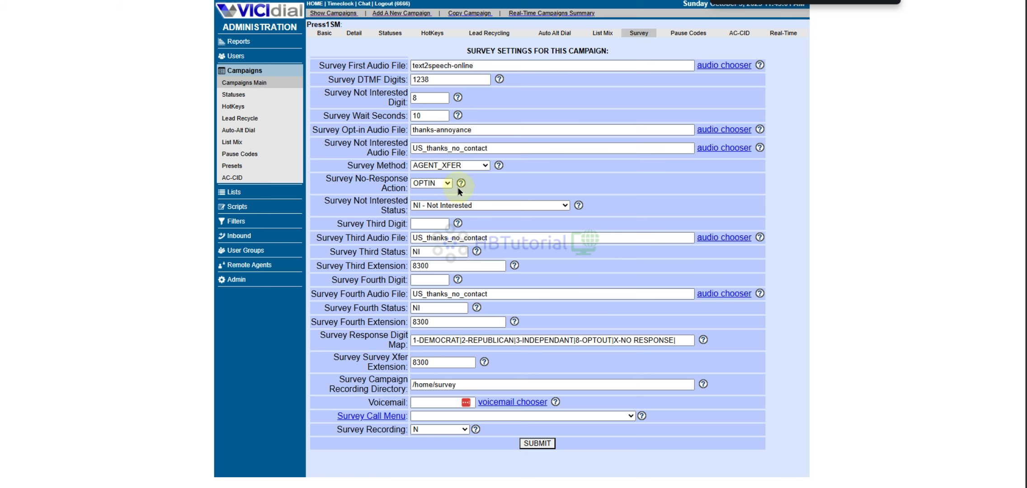
click(418, 164)
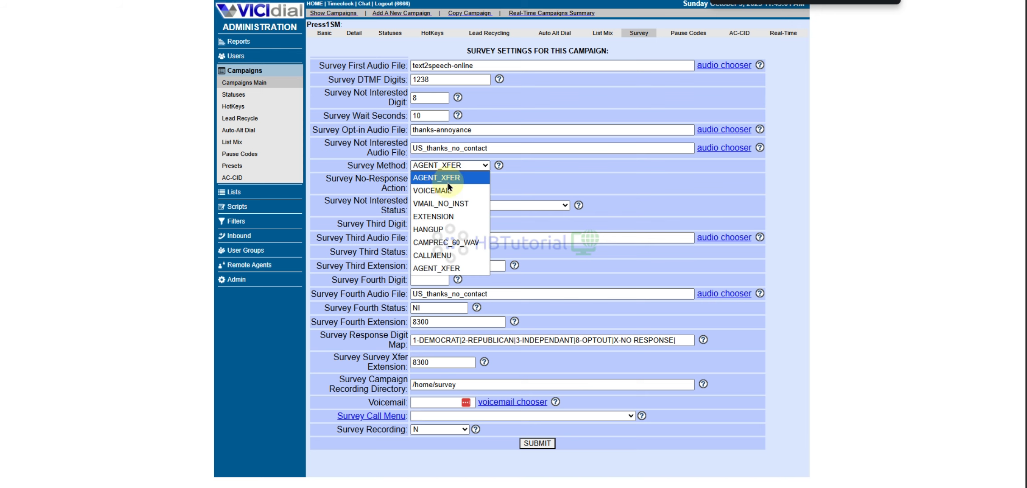
click(534, 187)
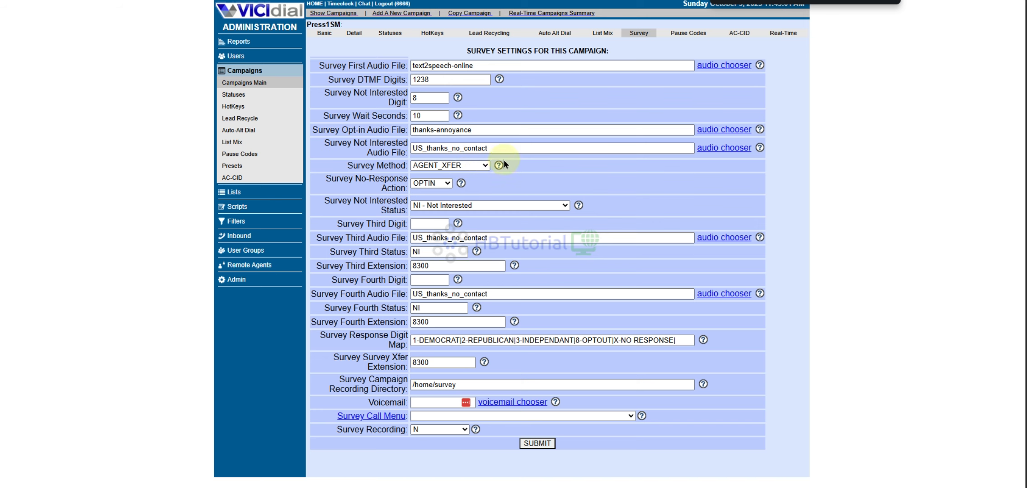
drag(322, 179, 408, 189)
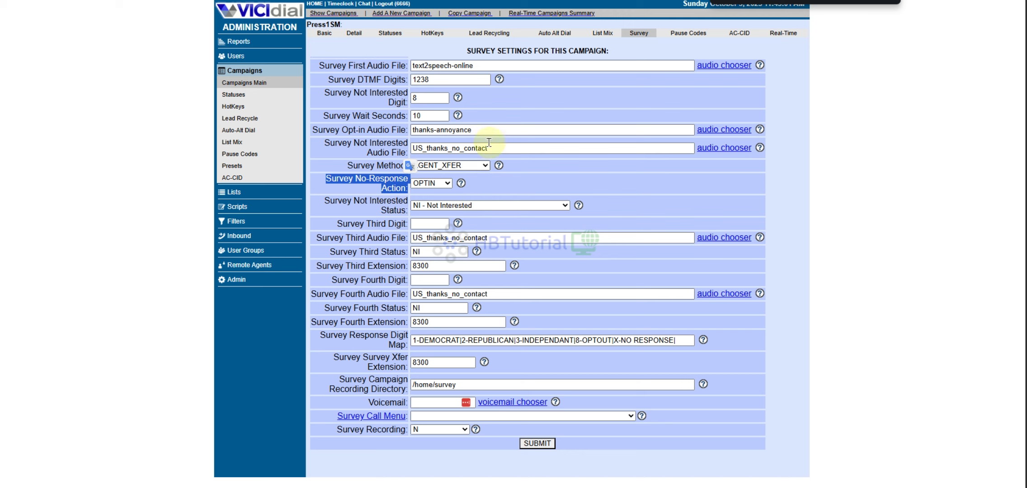
drag(416, 79, 421, 79)
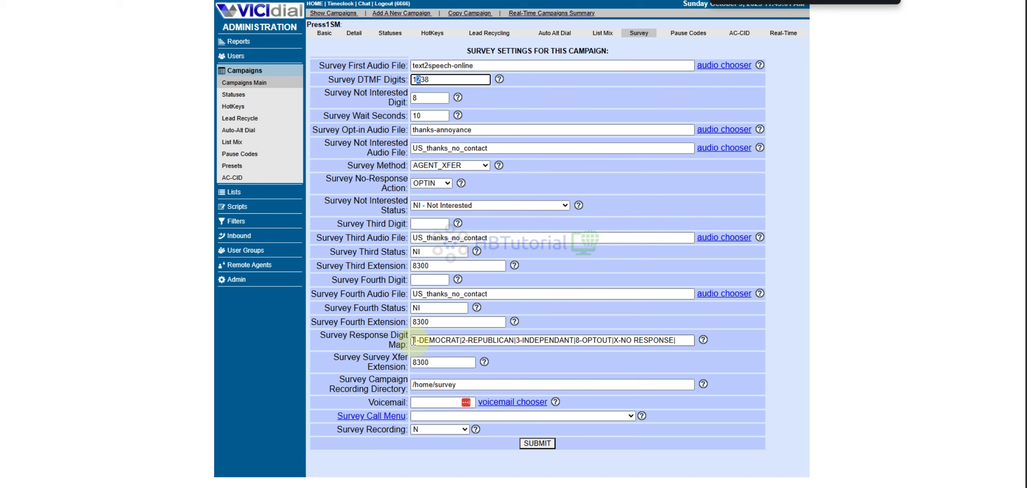
drag(413, 341, 811, 346)
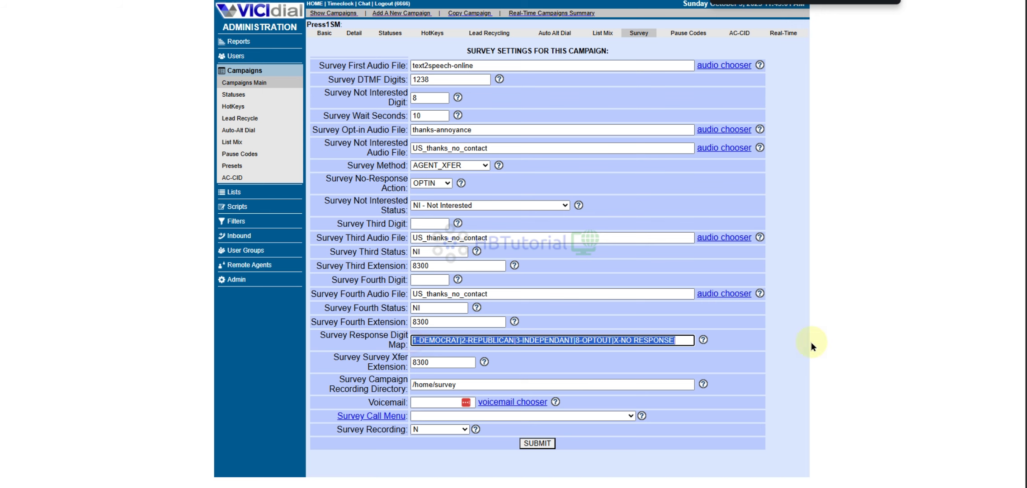
click(623, 191)
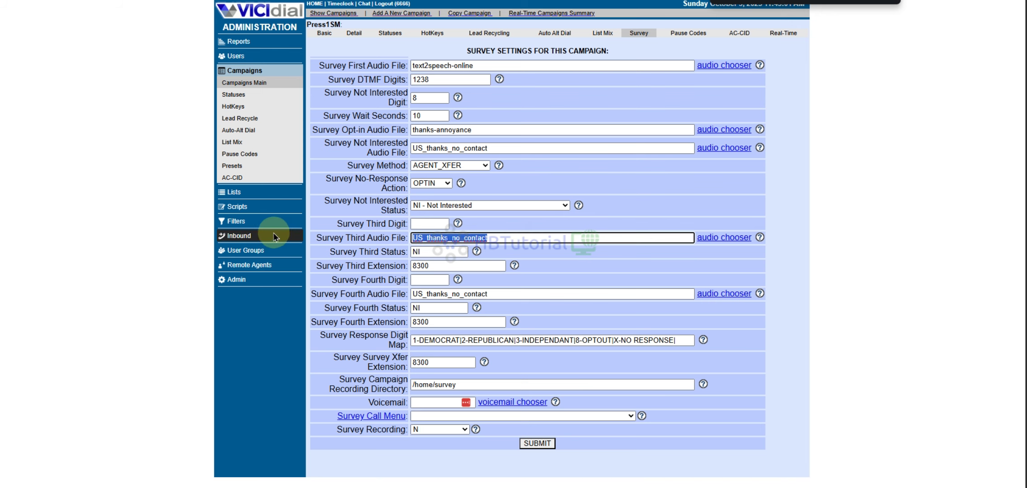
- Replace the Survey Third Audio File value with sip-silence
key(ctrl+a)
key(BackSpace)
click(500, 261)
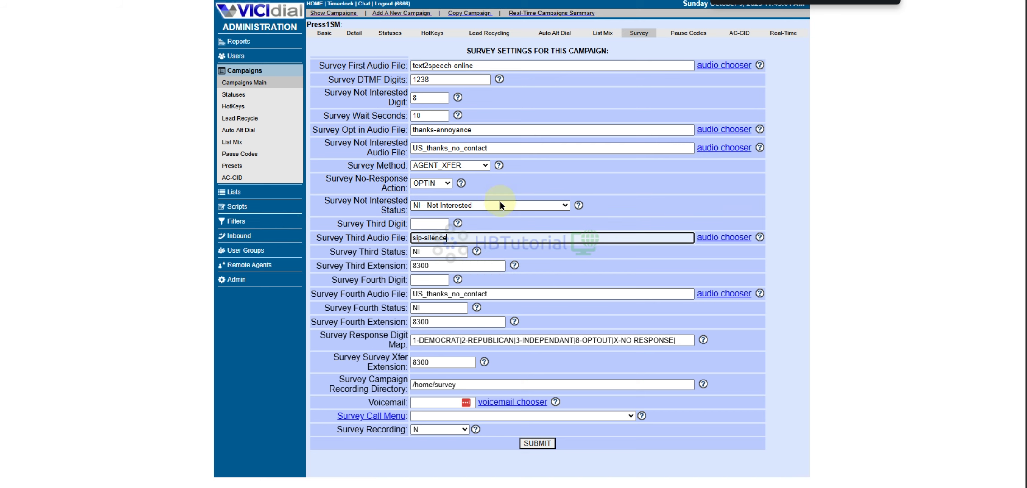
click(637, 165)
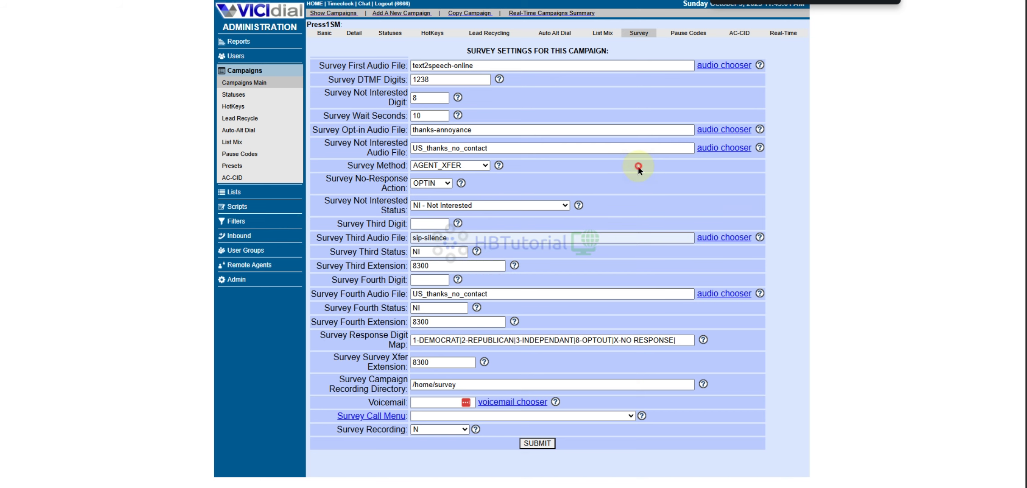
click(430, 224)
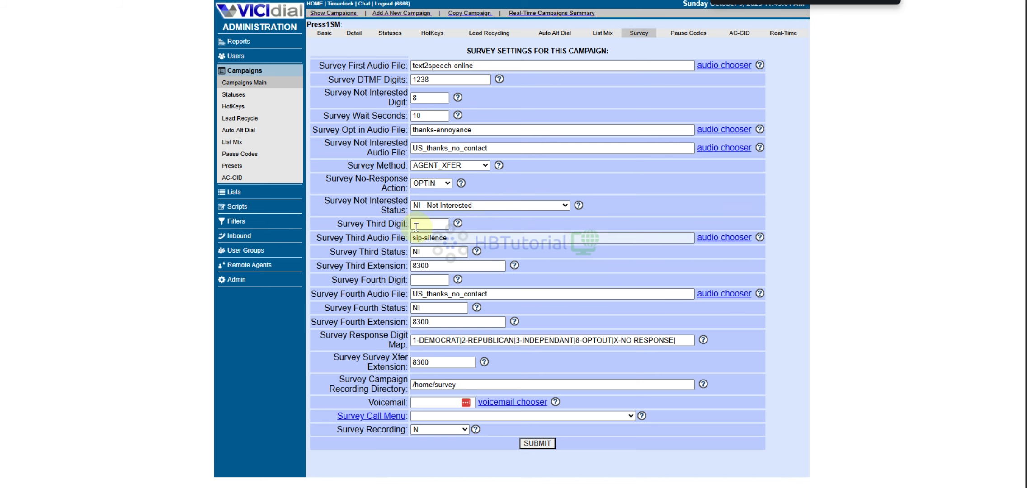
click(609, 236)
click(429, 223)
click(635, 169)
- Save the Press1SM survey settings and switch to the agent re-login page
click(442, 76)
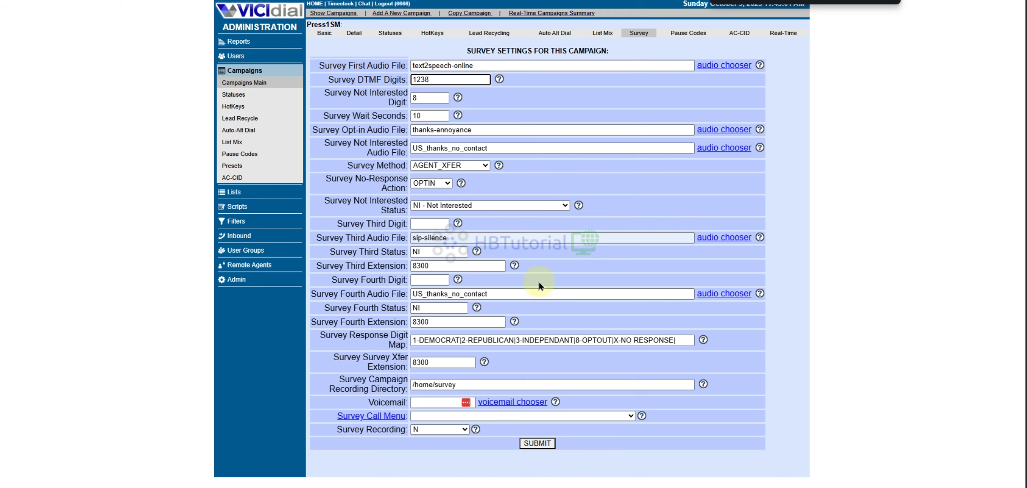
click(539, 444)
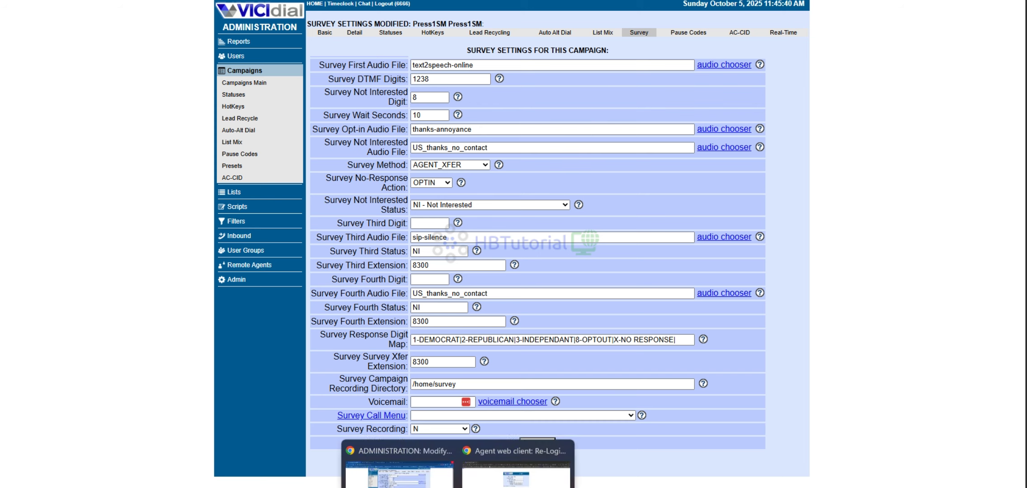
click(504, 453)
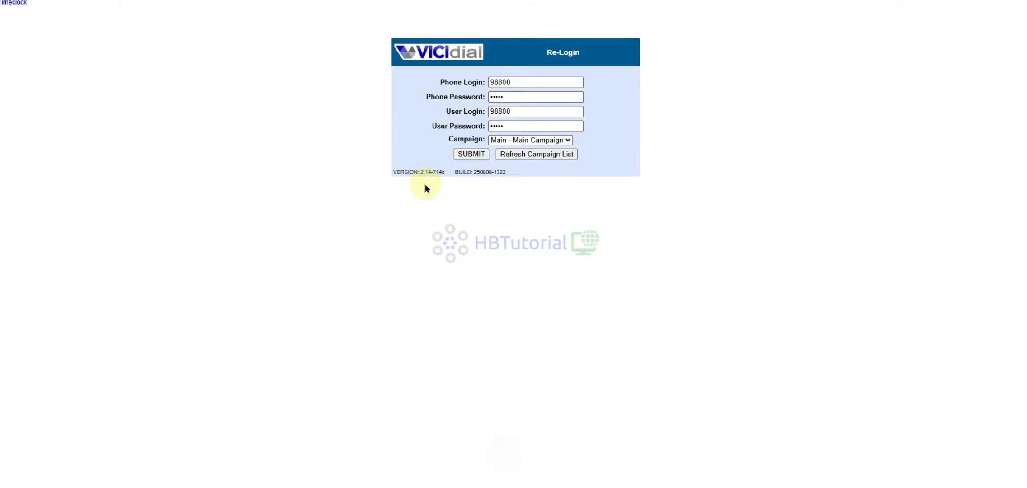
- Try logging the agent into Press1SM, then return to the Administration window after the refusal
click(518, 140)
click(623, 168)
click(550, 140)
click(538, 176)
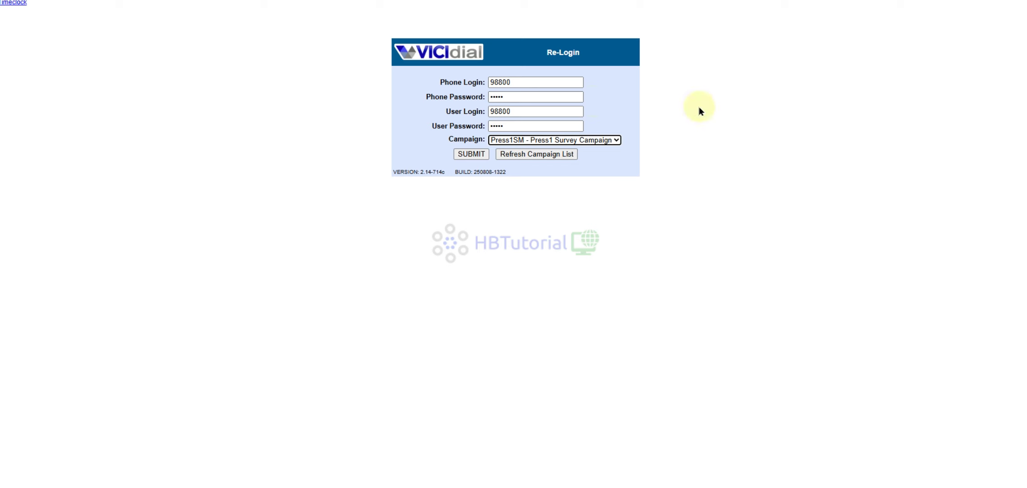
click(461, 153)
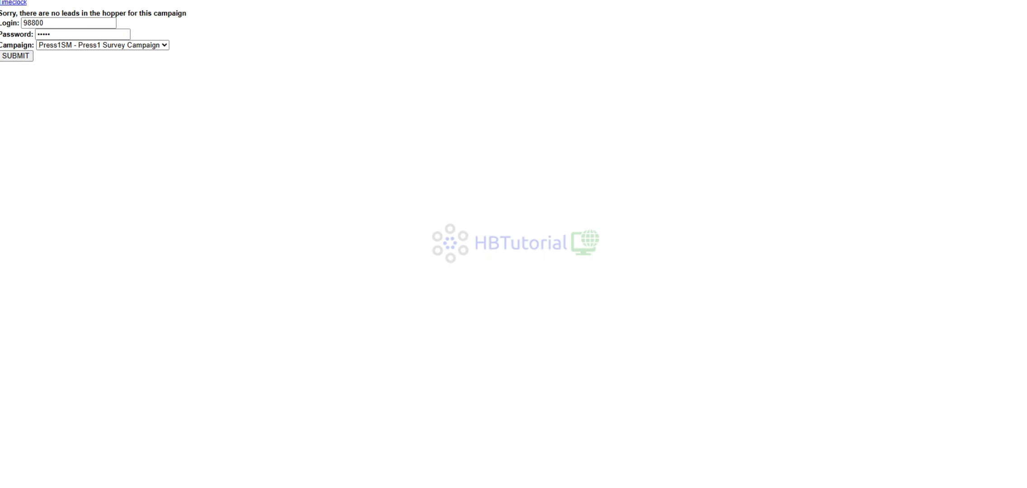
click(374, 454)
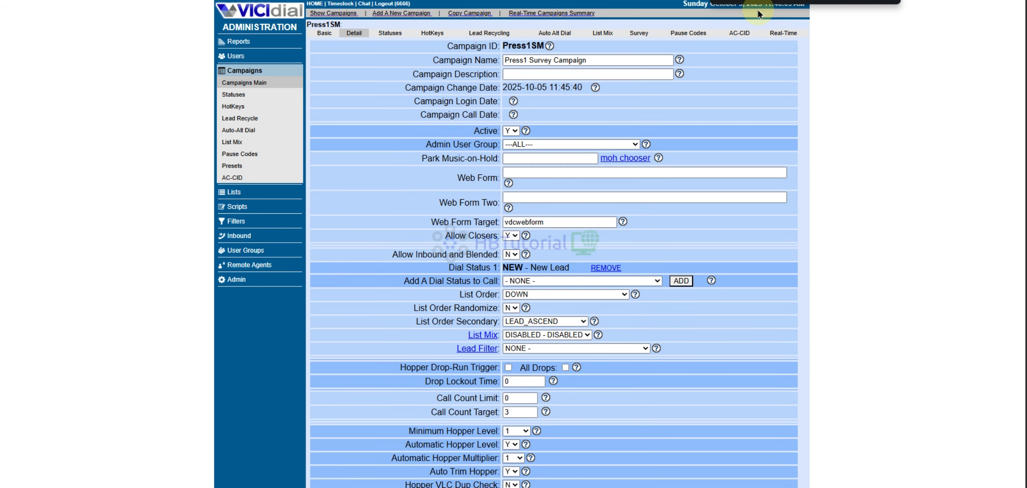
- Search for 'hopper' and set Allow No-Hopper-Leads Logins to Y
text(hopper)
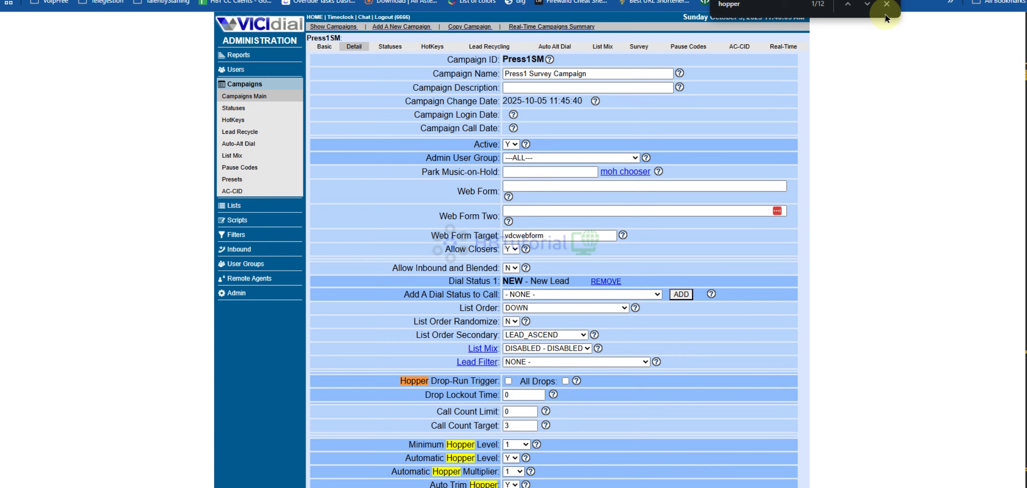
click(867, 6)
click(866, 5)
click(867, 6)
click(866, 6)
click(867, 5)
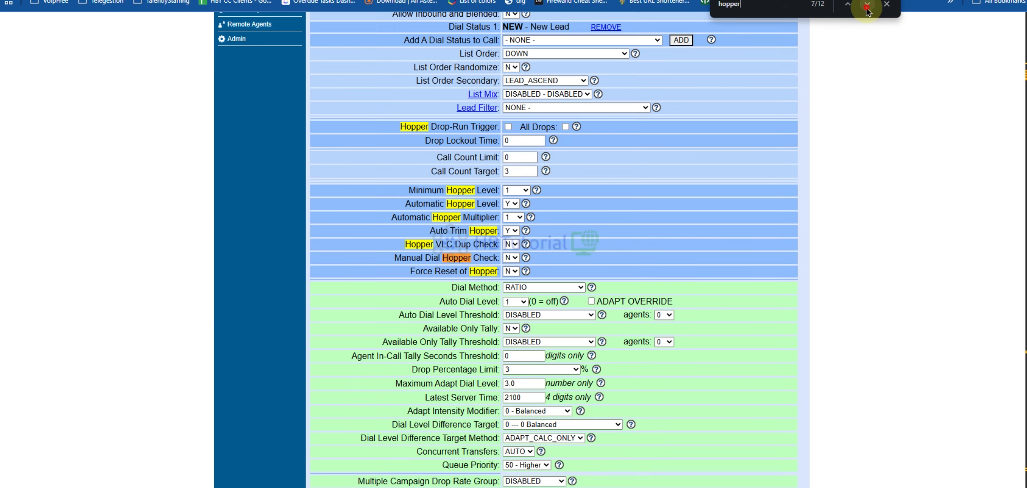
click(867, 6)
click(866, 5)
click(867, 5)
click(511, 258)
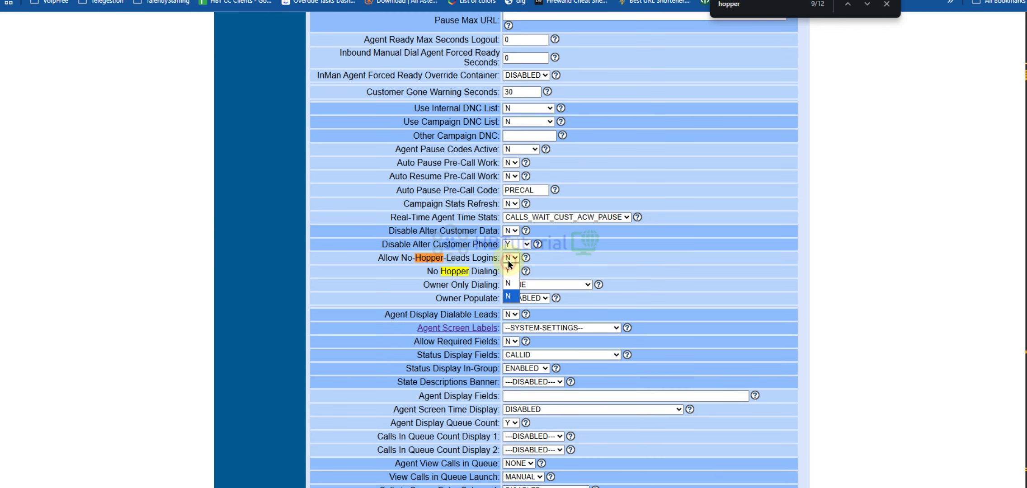
click(510, 272)
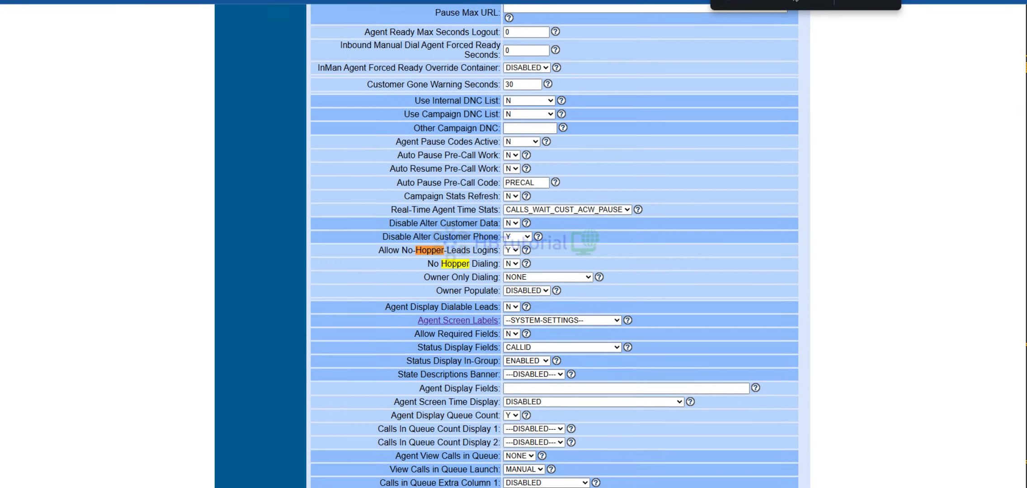
click(650, 3)
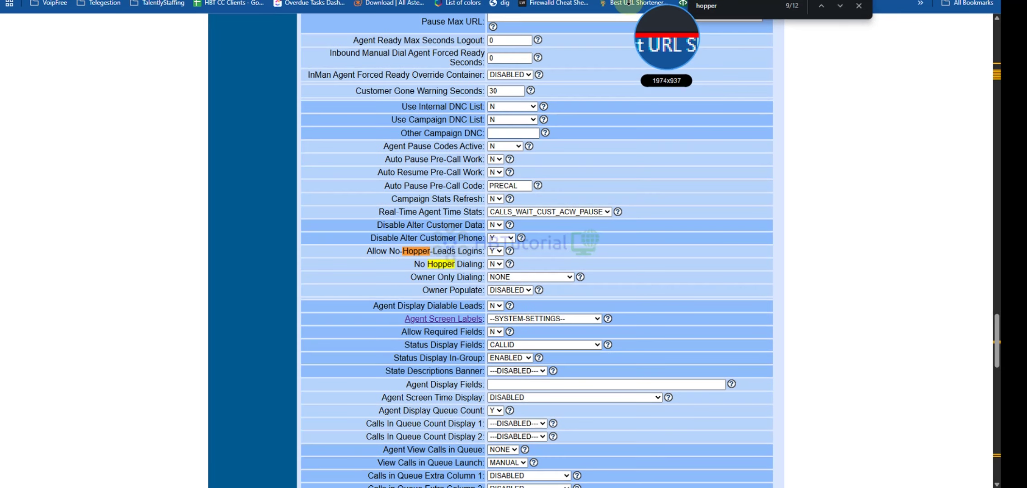
click(632, 0)
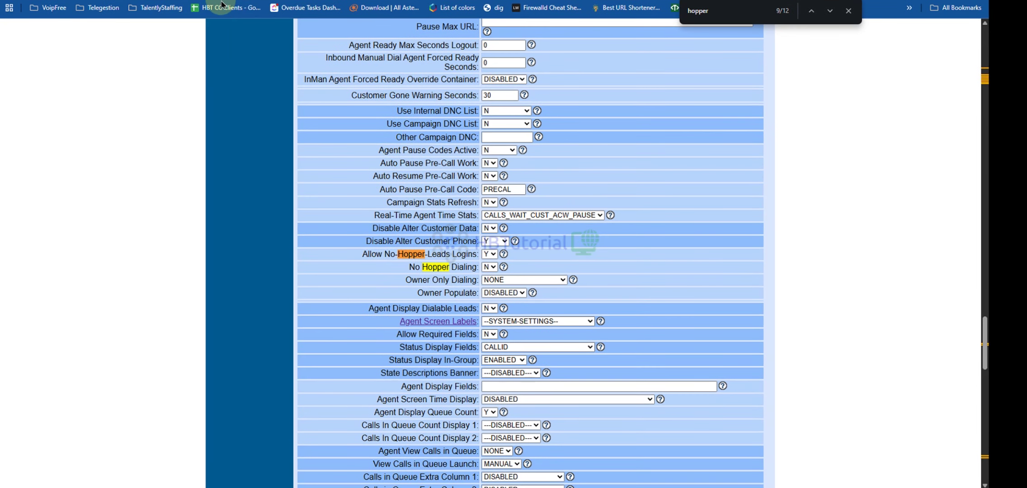
- Submit the Press1SM campaign detail form to save the change
scroll(552, 284, down, 10)
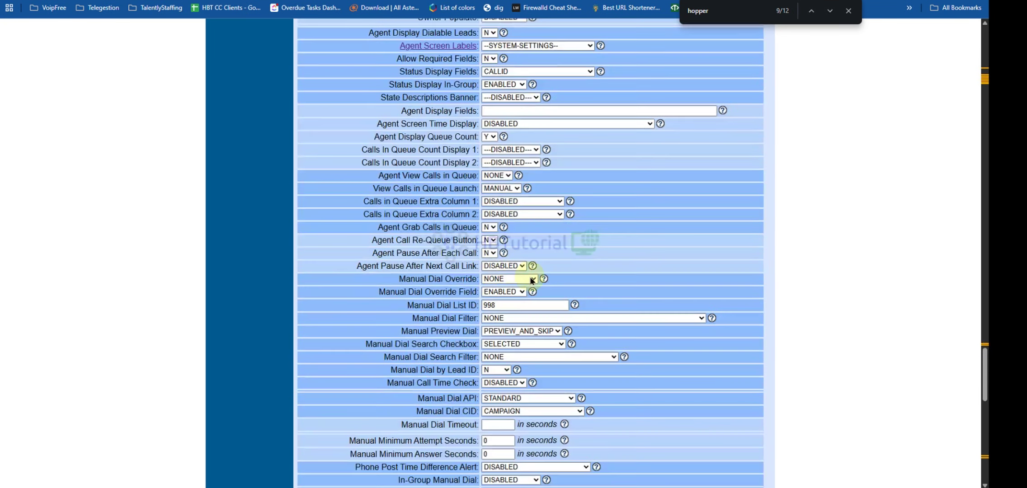
scroll(551, 279, down, 10)
scroll(530, 185, down, 10)
click(494, 119)
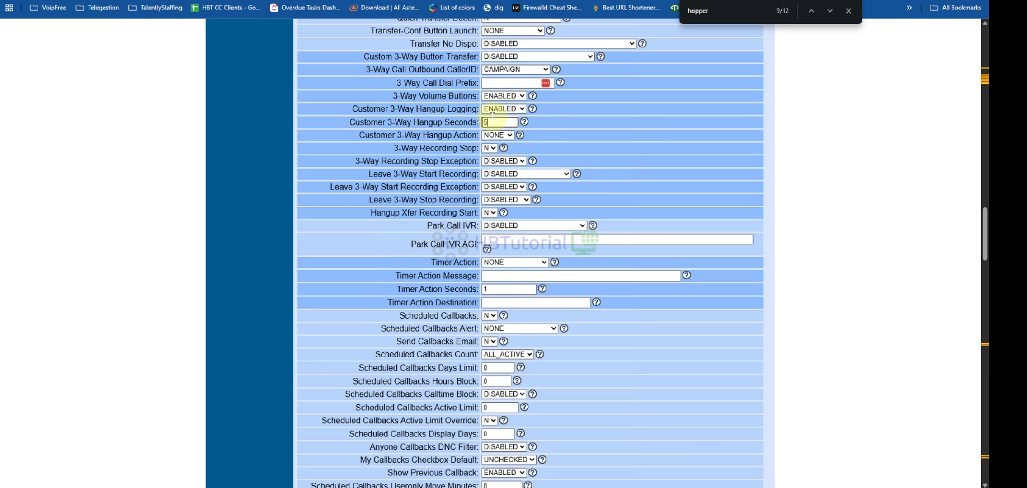
key(Return)
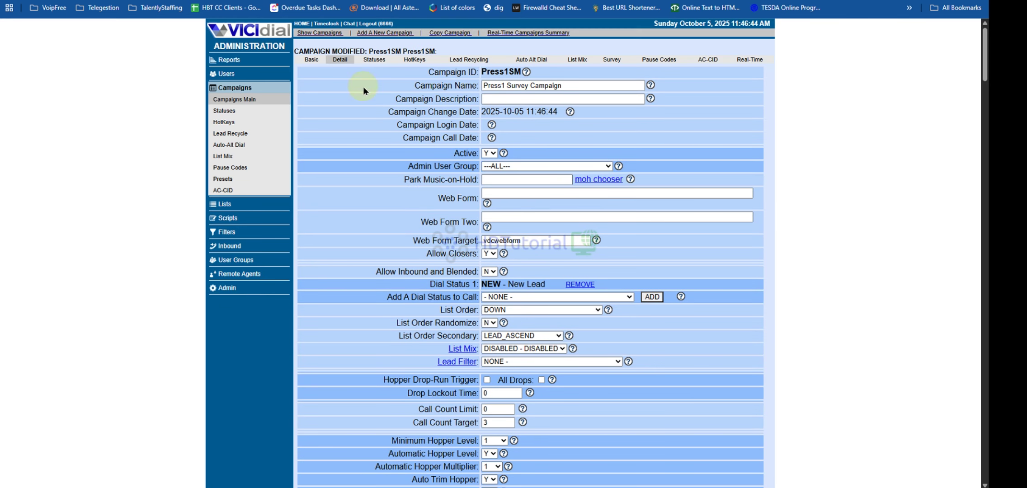
- Add AA, then PDROP, as dial statuses, so Press1SM dials PDROP, AA and NEW leads
scroll(548, 222, down, 3)
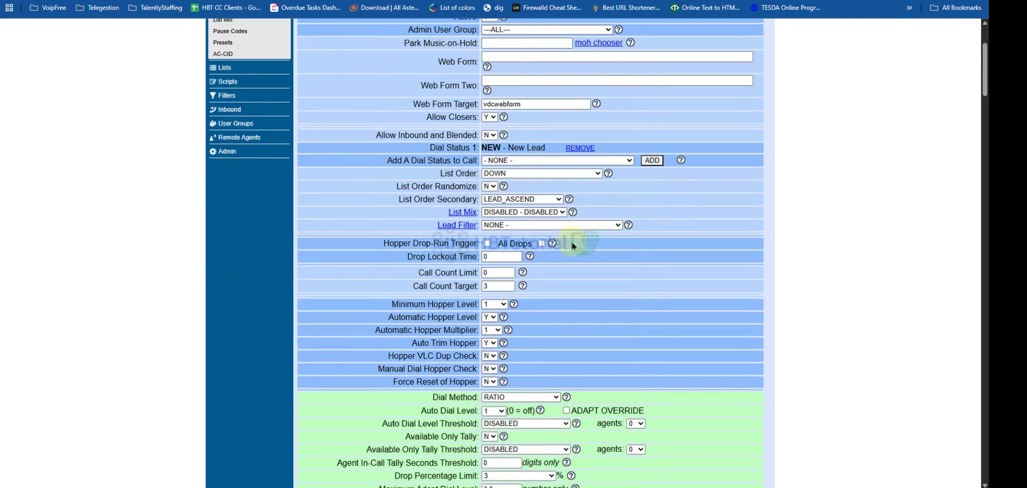
click(535, 158)
click(588, 177)
click(649, 159)
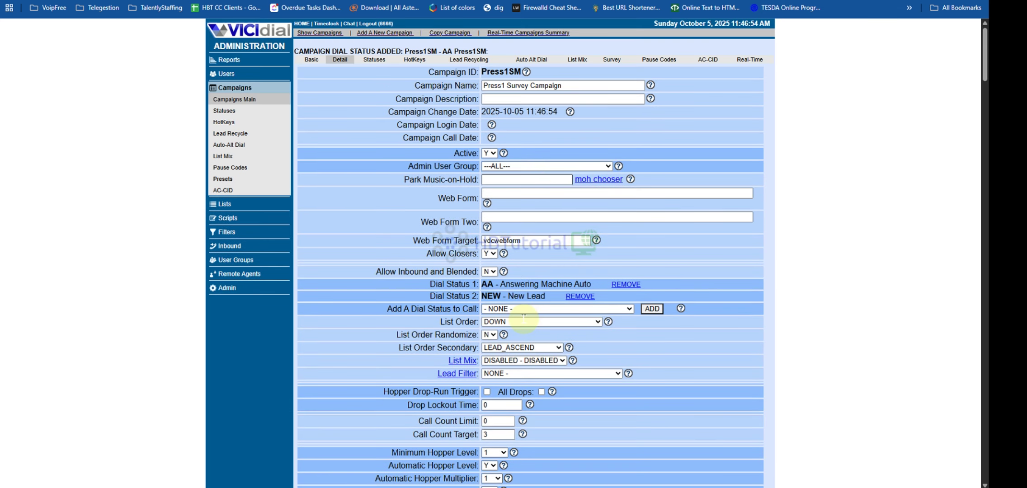
scroll(590, 285, down, 3)
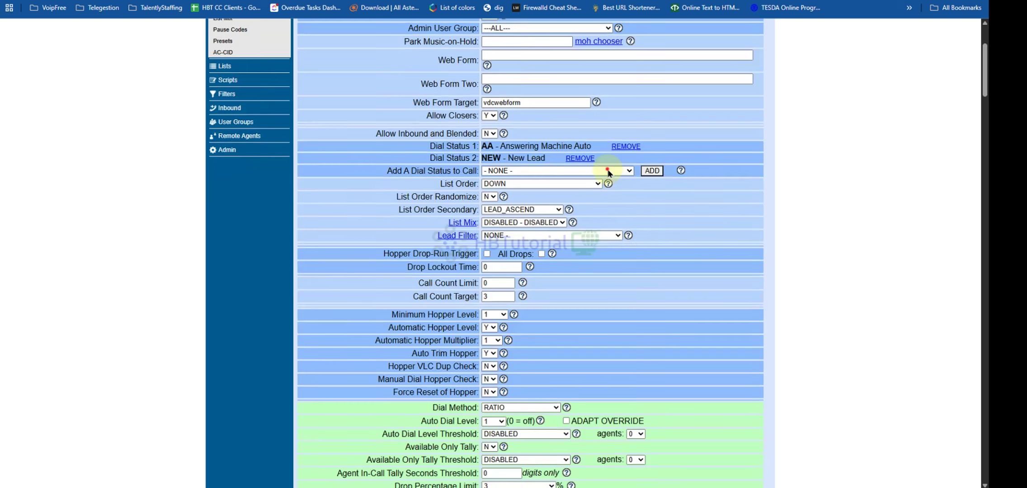
click(541, 171)
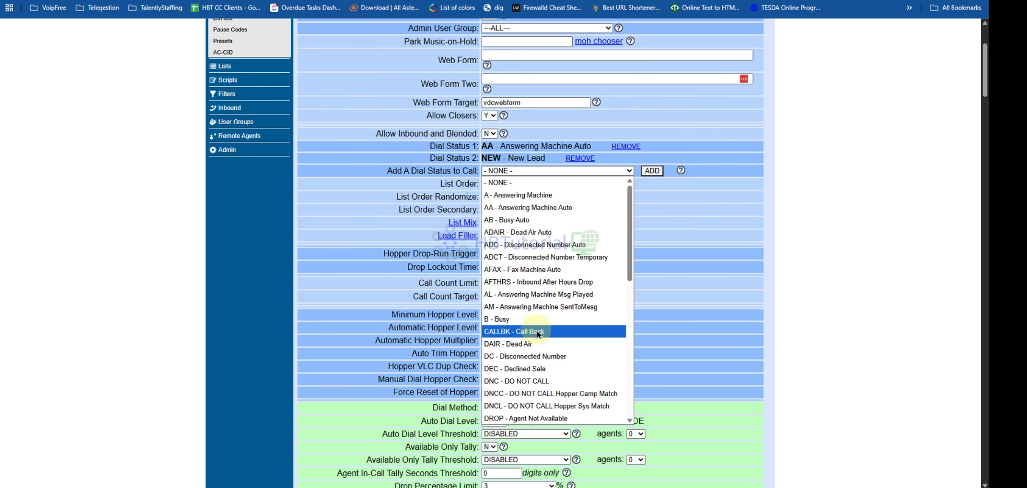
scroll(539, 333, down, 8)
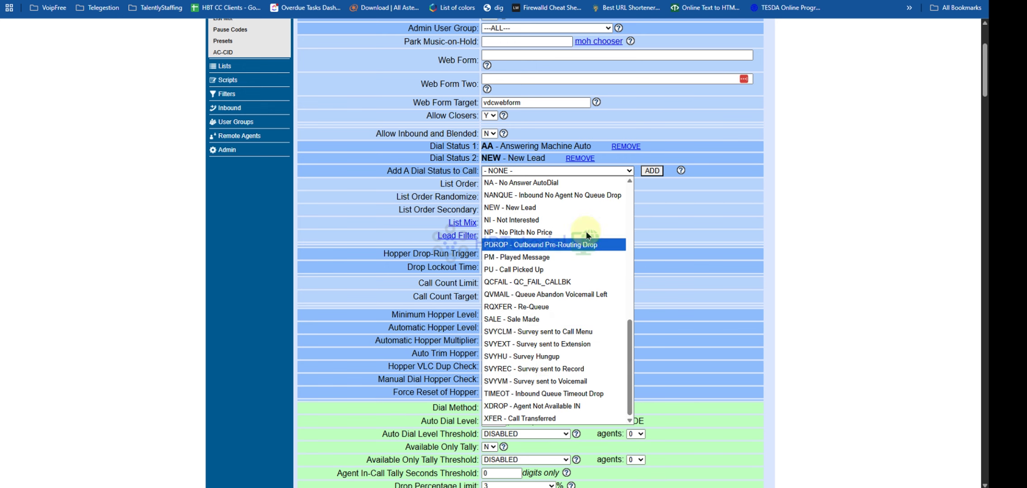
click(645, 167)
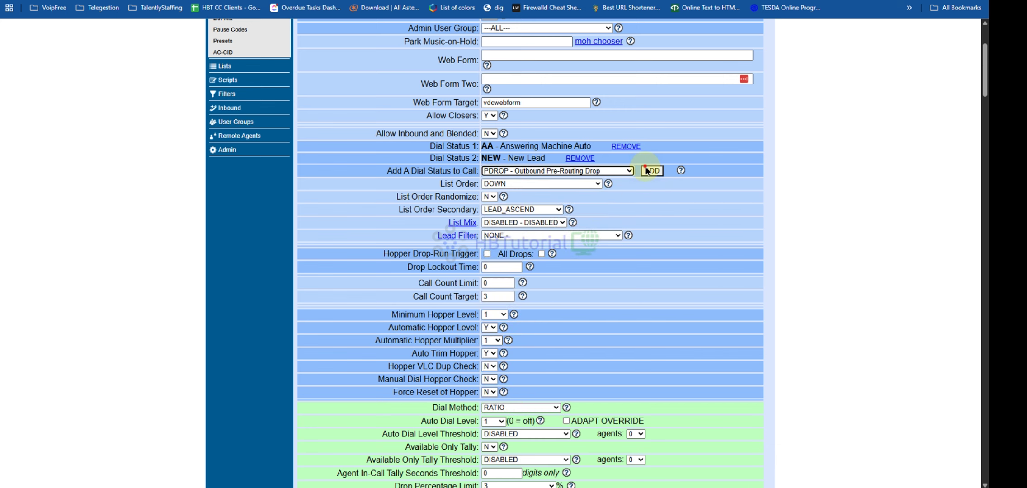
click(645, 170)
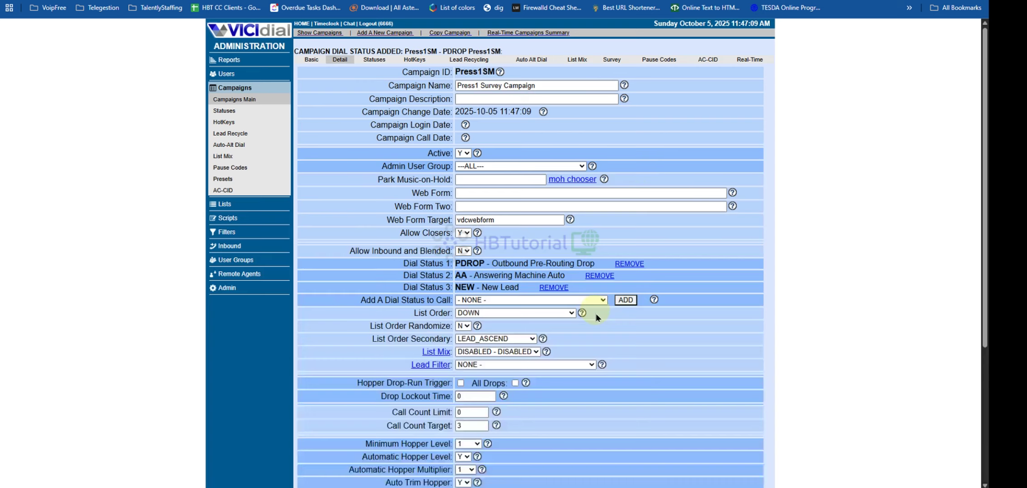
scroll(596, 321, down, 15)
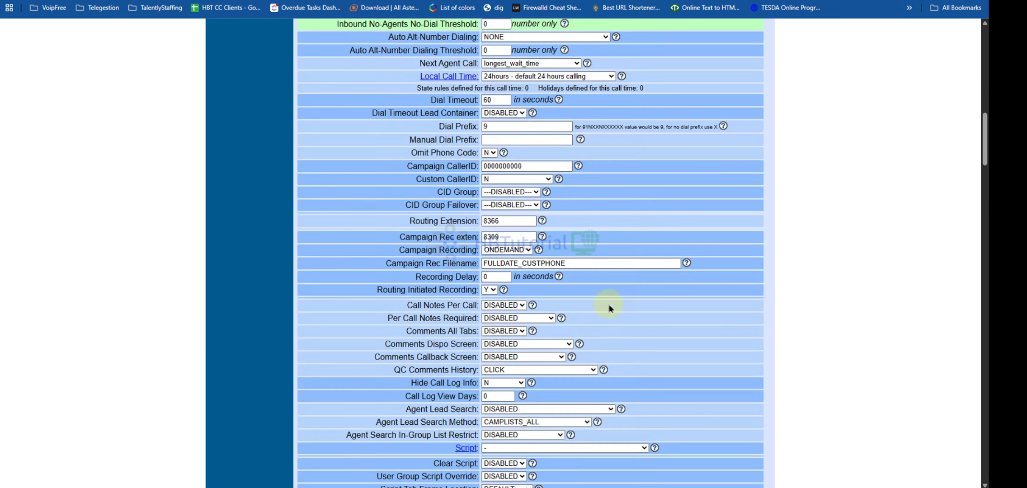
click(530, 165)
double_click(538, 166)
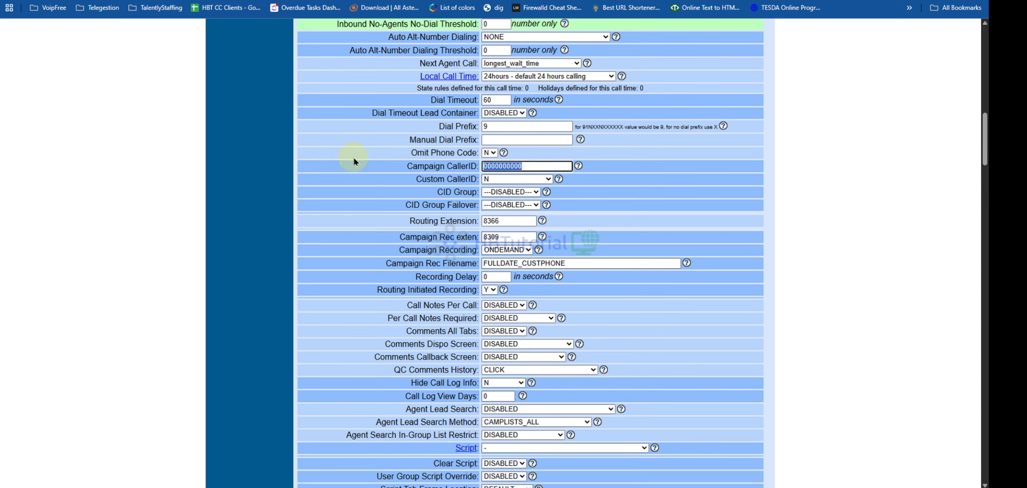
key(Return)
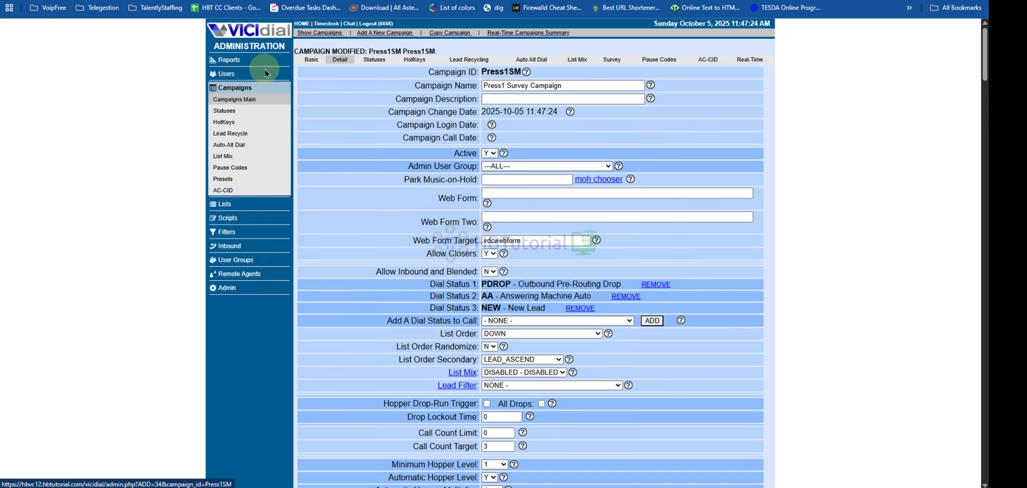
- Copy the server IP 84.46.255.138 from Server Stats and Reports, then switch to Telnyx
click(229, 63)
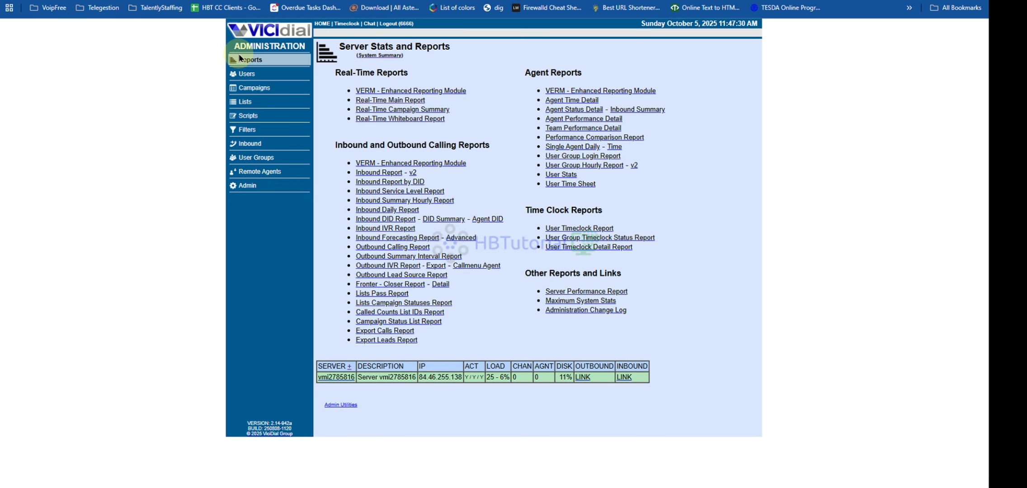
double_click(436, 376)
key(ctrl+Tab)
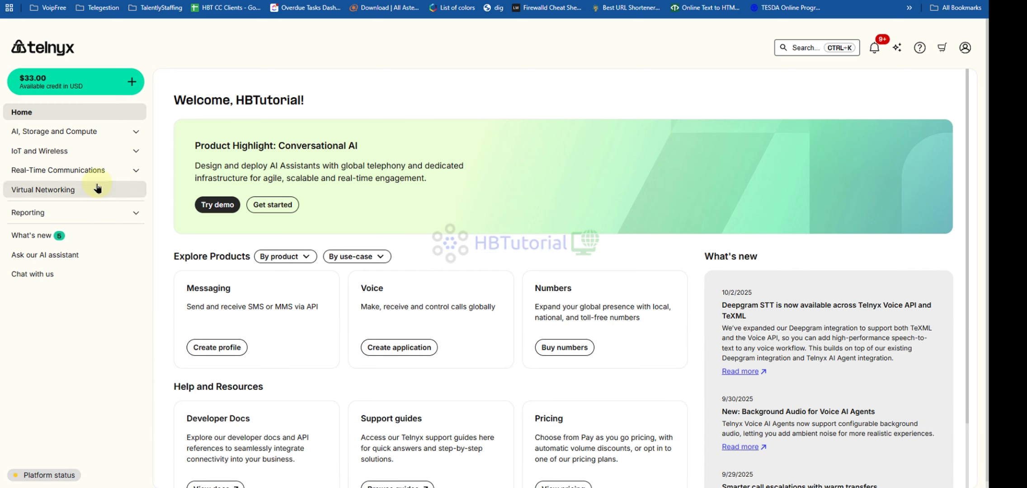
- Go to Real-Time Communications > Voice > SIP Trunking and start a new SIP connection
click(97, 170)
click(55, 208)
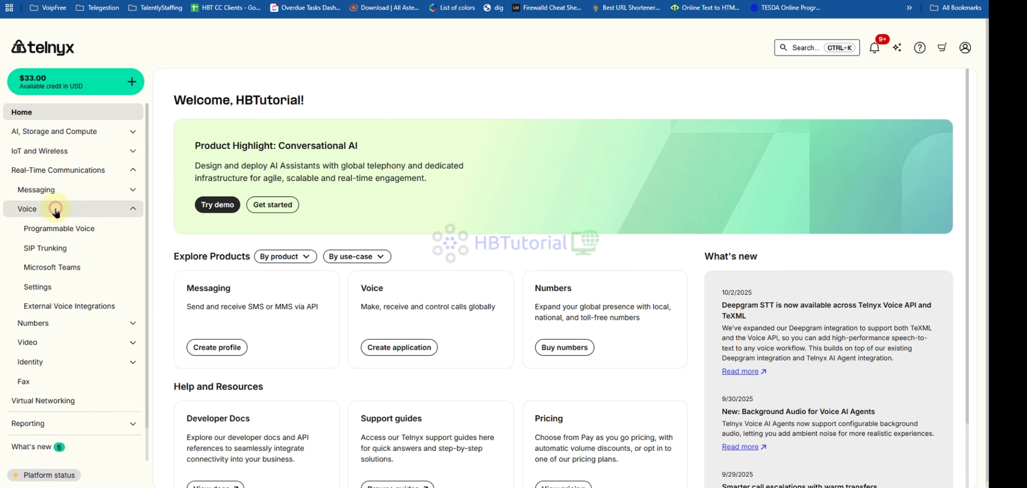
click(56, 248)
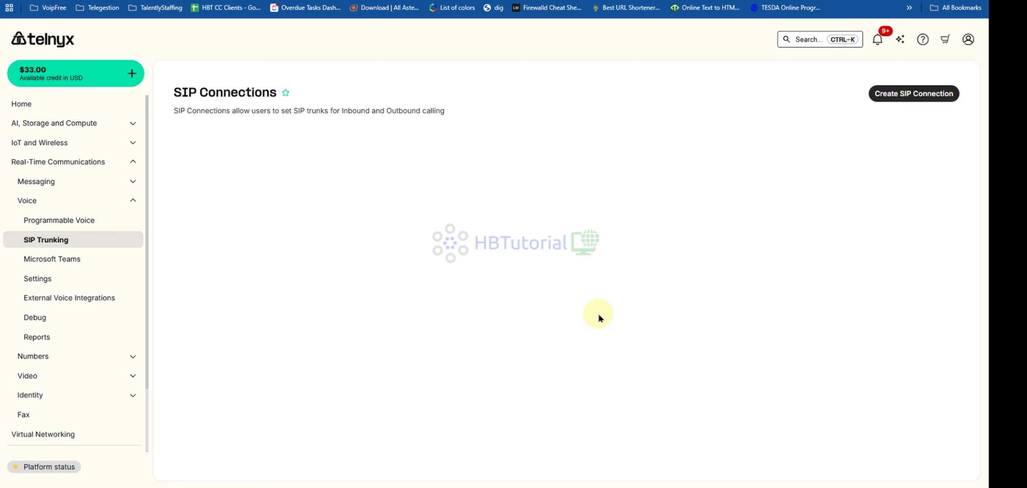
click(908, 94)
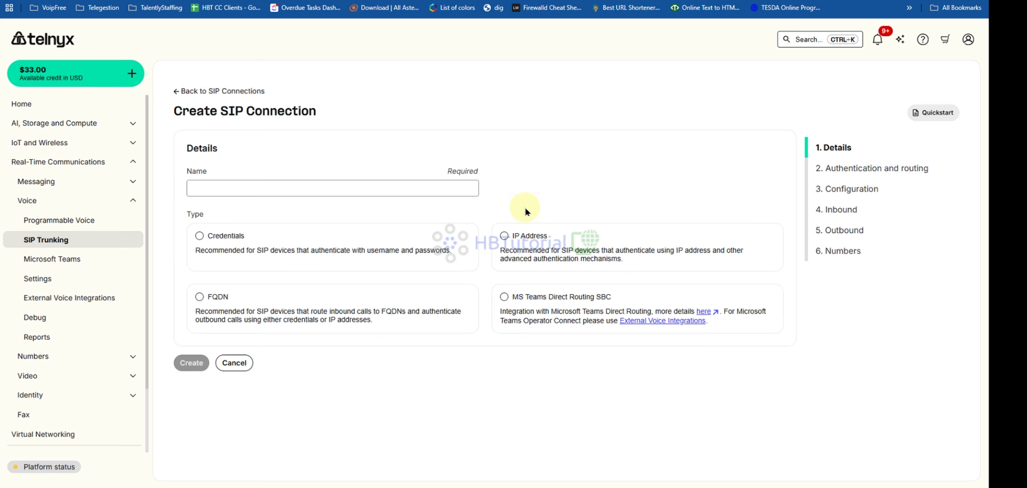
- Create a SIP connection named hbvc12 with the IP Address connection type
click(343, 187)
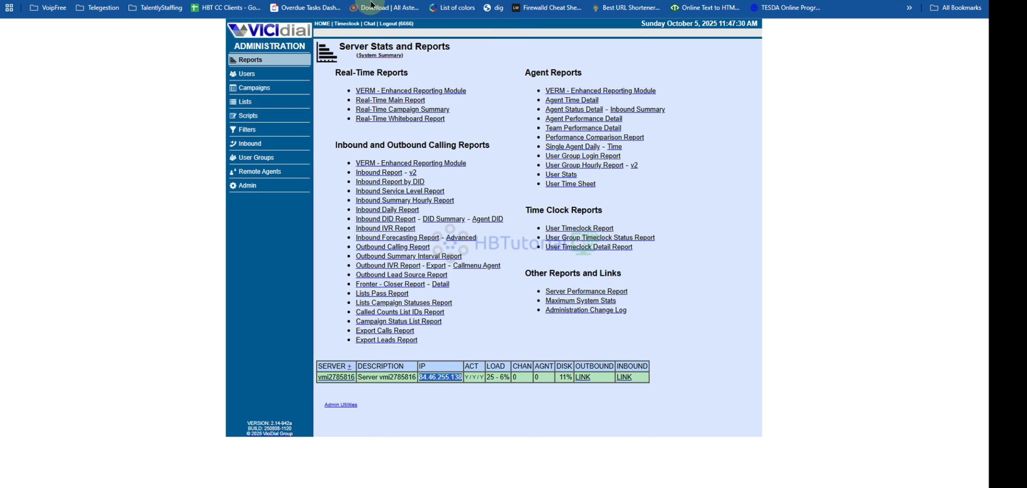
key(Print)
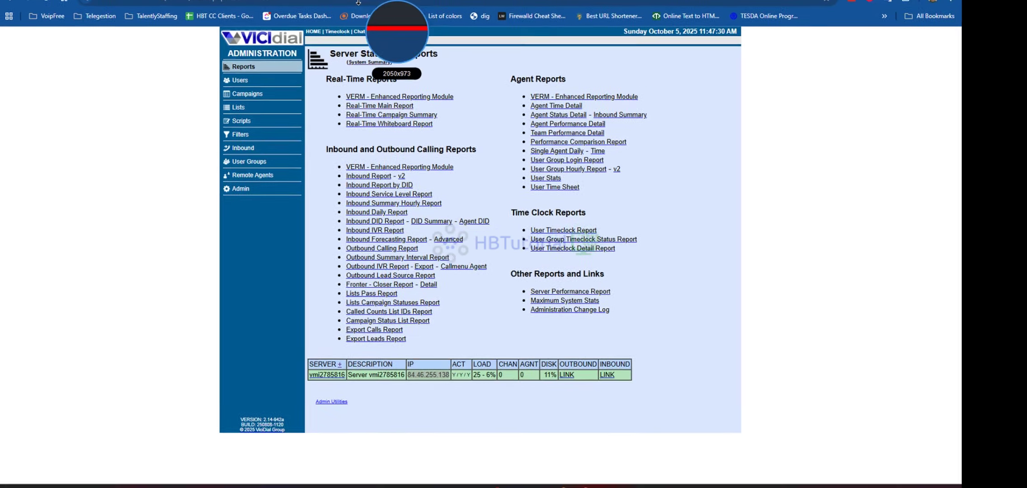
key(Escape)
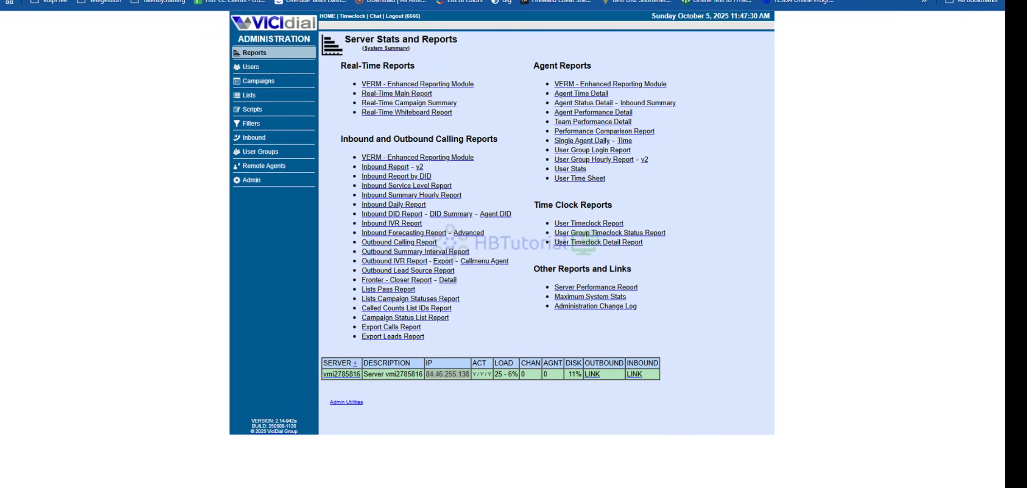
key(ctrl+Tab)
click(314, 184)
text(hbvc12)
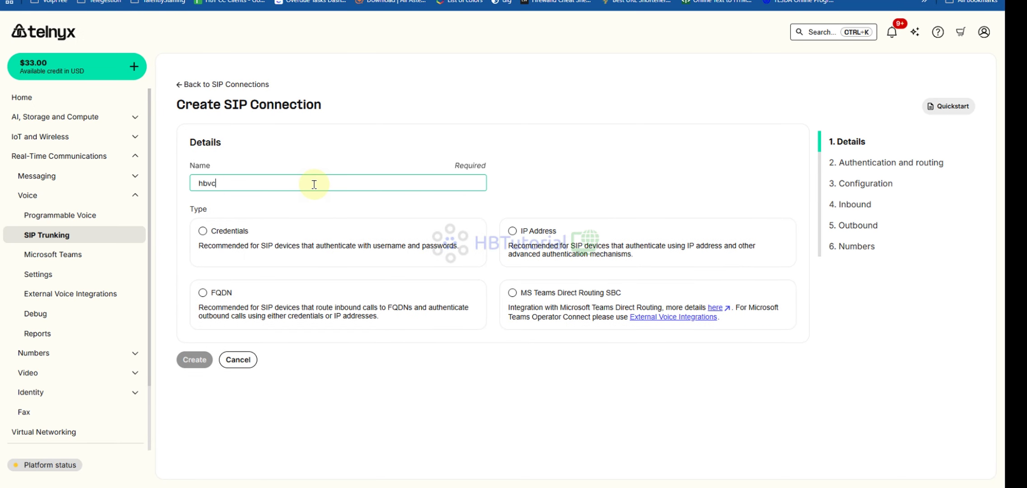
click(512, 231)
click(197, 359)
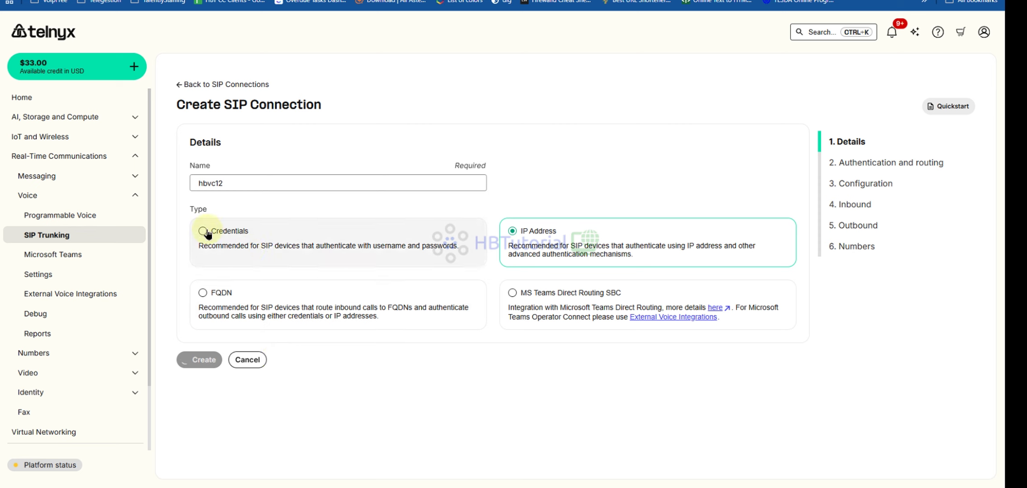
- Check the Primary IP choices for inbound calls, which are still empty
scroll(451, 340, down, 2)
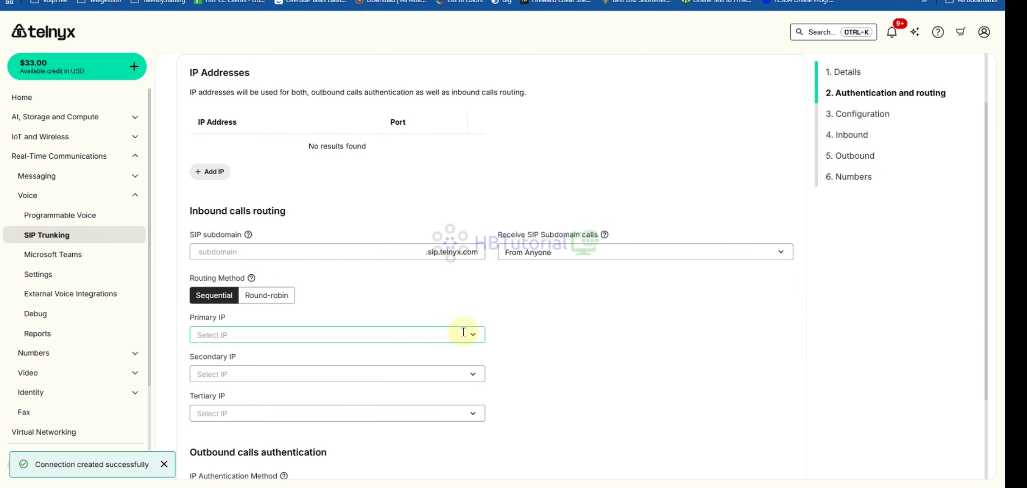
click(230, 336)
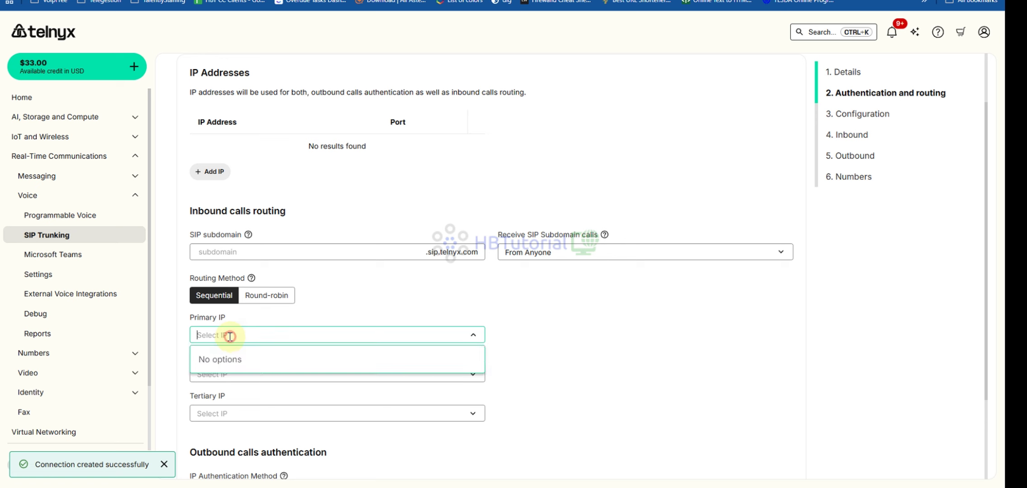
click(387, 300)
scroll(387, 300, down, 3)
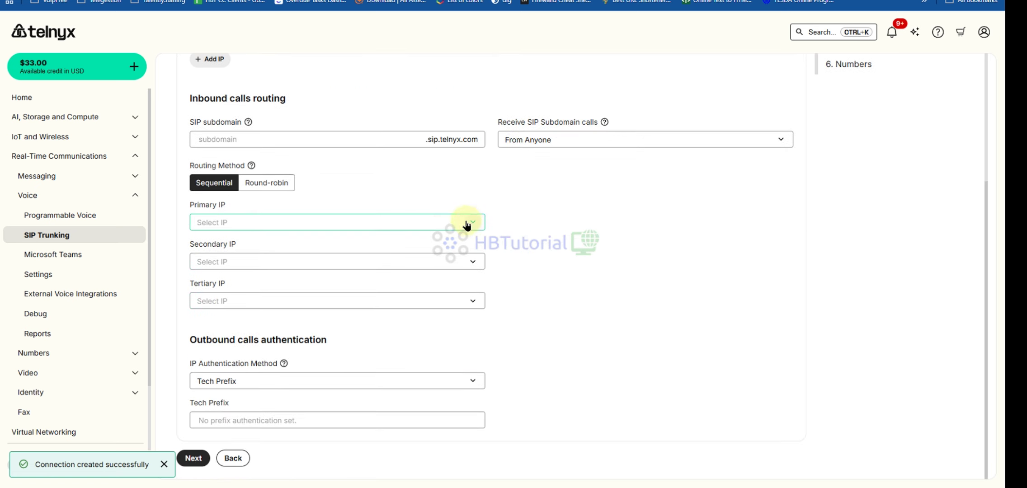
click(425, 227)
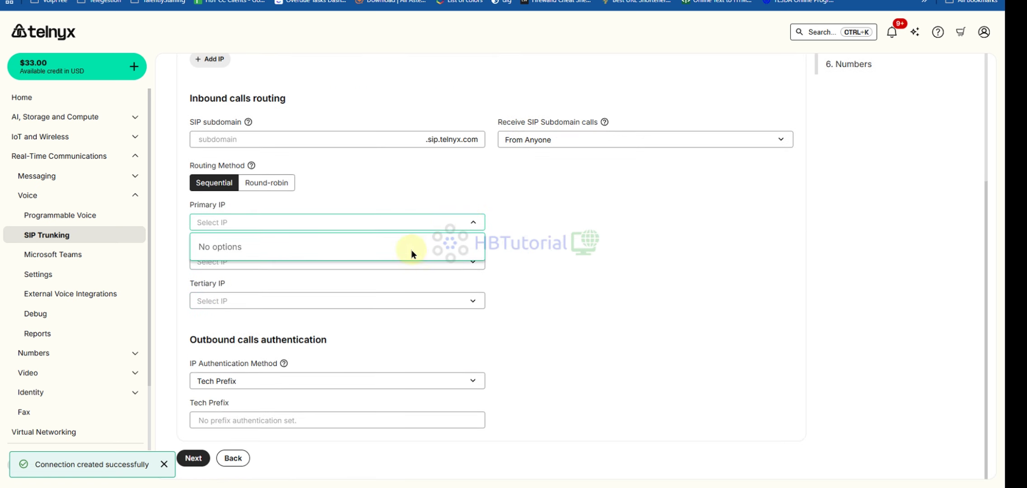
click(585, 277)
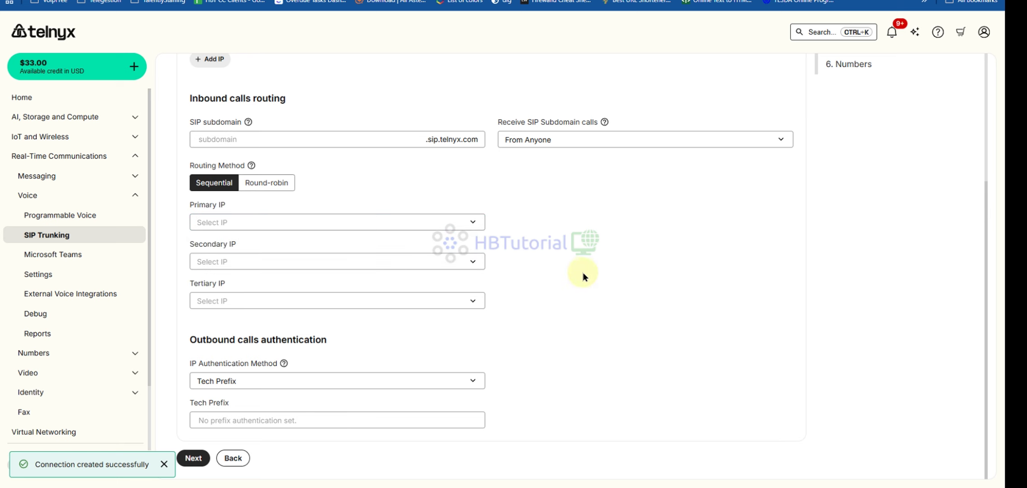
scroll(562, 279, up, 2)
scroll(560, 280, up, 3)
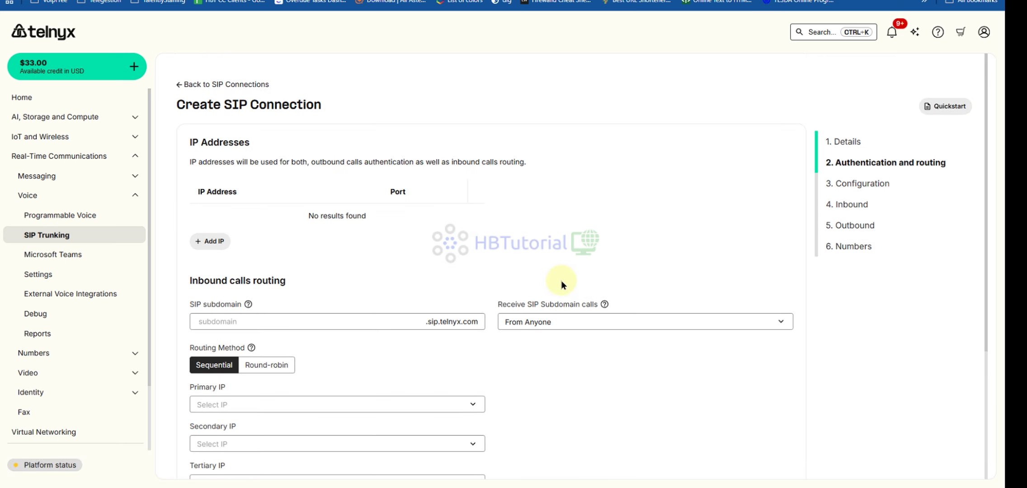
- Set the SIP subdomain to hbvc12 and advance to the Configuration step
scroll(435, 291, down, 2)
click(255, 247)
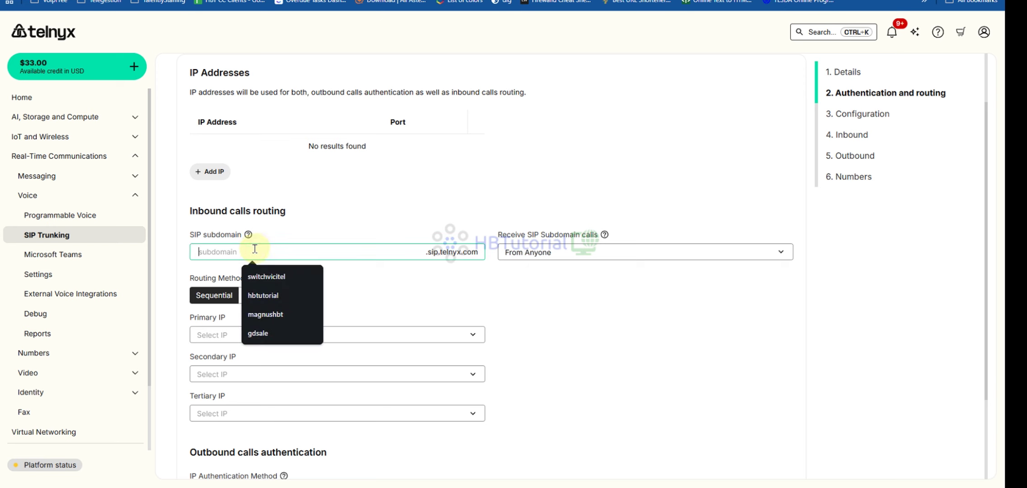
text(hb)
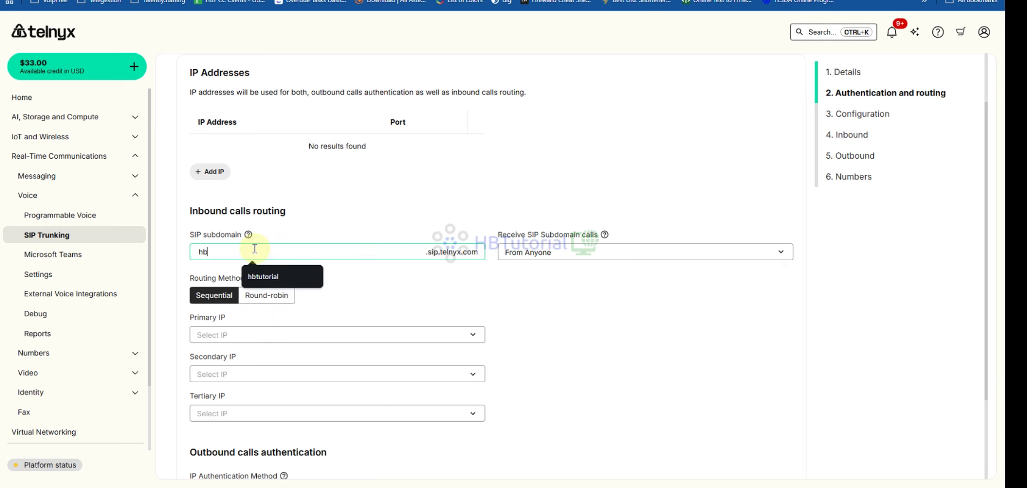
text(vc12)
click(626, 335)
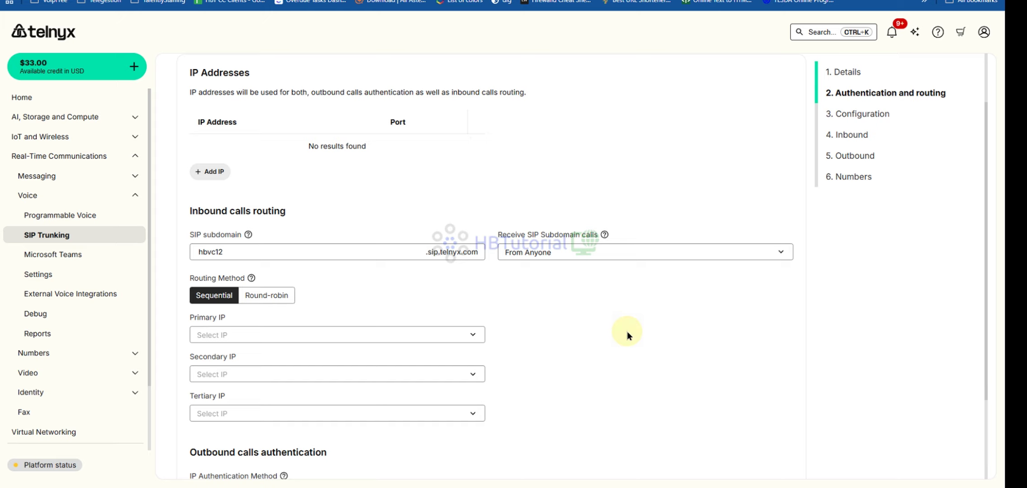
scroll(626, 334, down, 3)
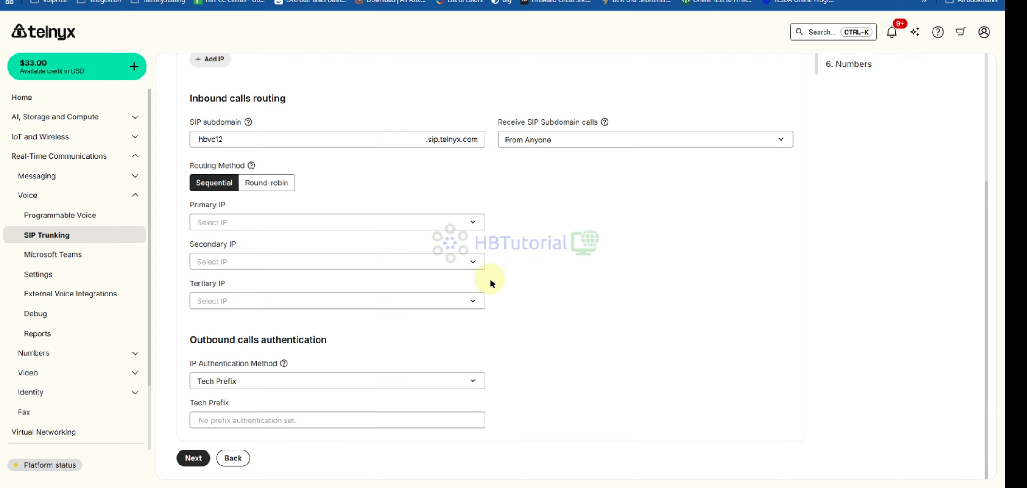
click(194, 459)
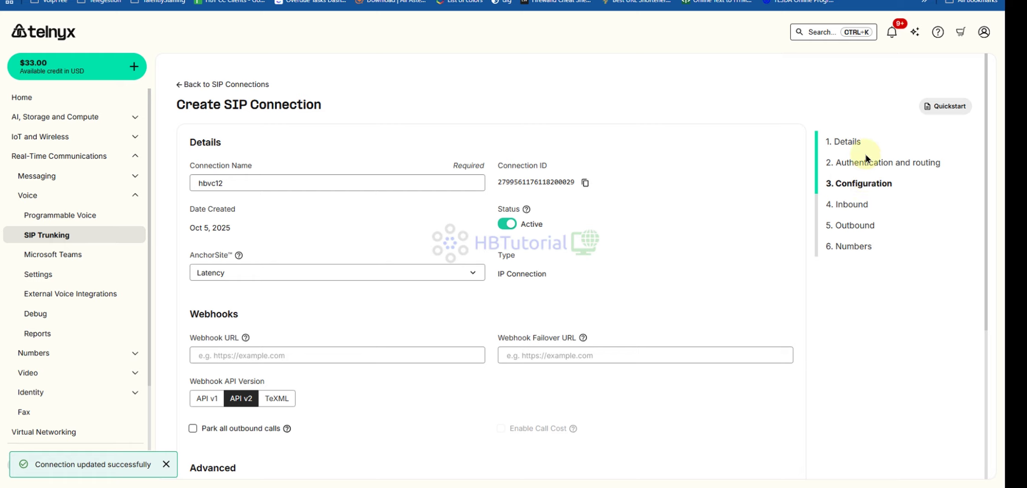
- Advance the connection wizard past the Configuration and Inbound steps
scroll(513, 289, down, 5)
click(193, 458)
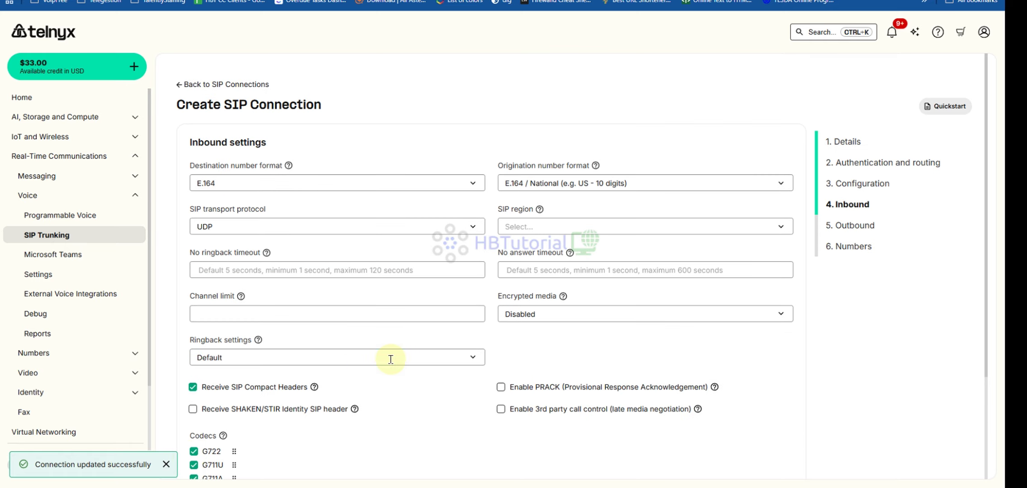
scroll(392, 361, down, 3)
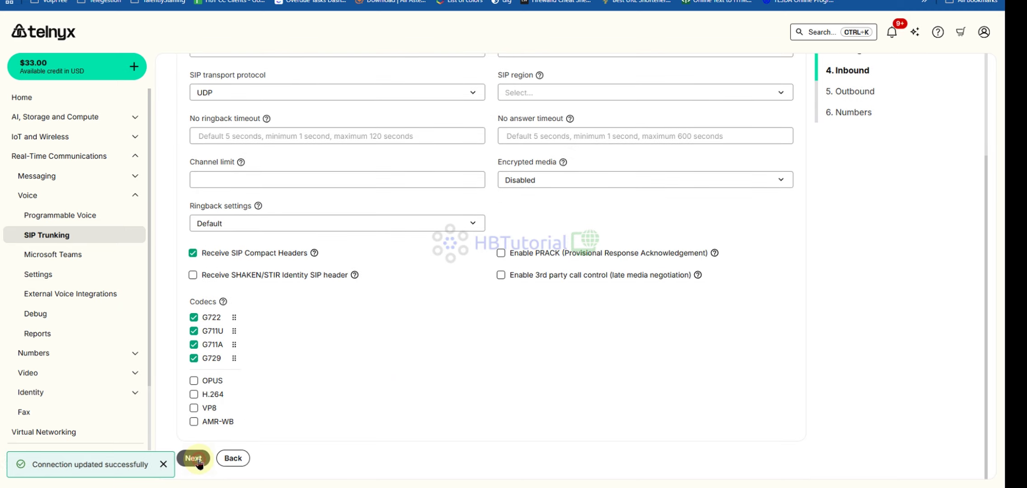
click(195, 457)
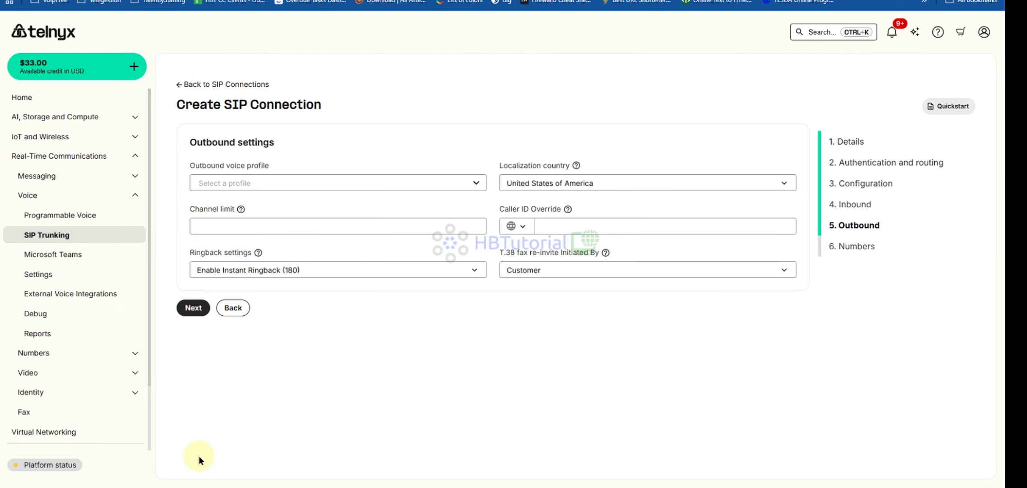
- Assign the vicib12rnd outbound voice profile to the connection and continue to Programmable Voice
click(193, 309)
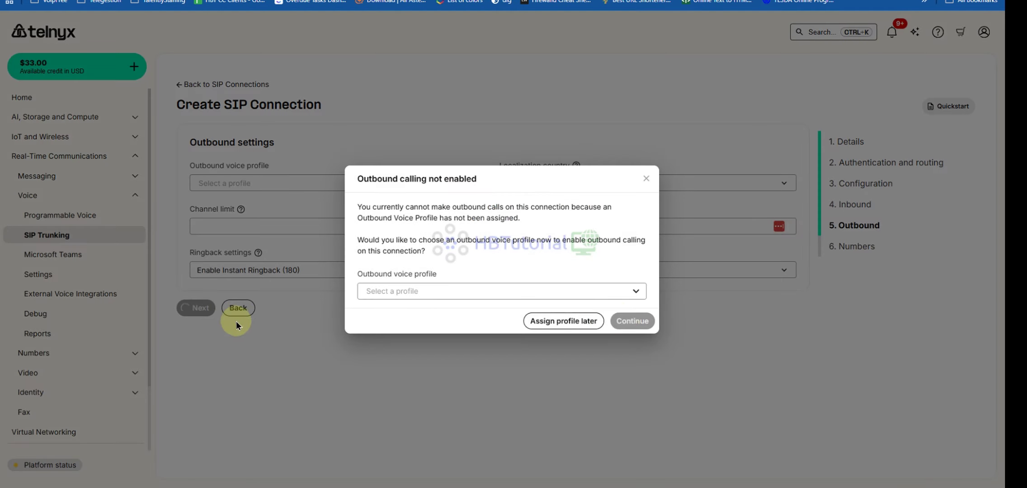
click(550, 293)
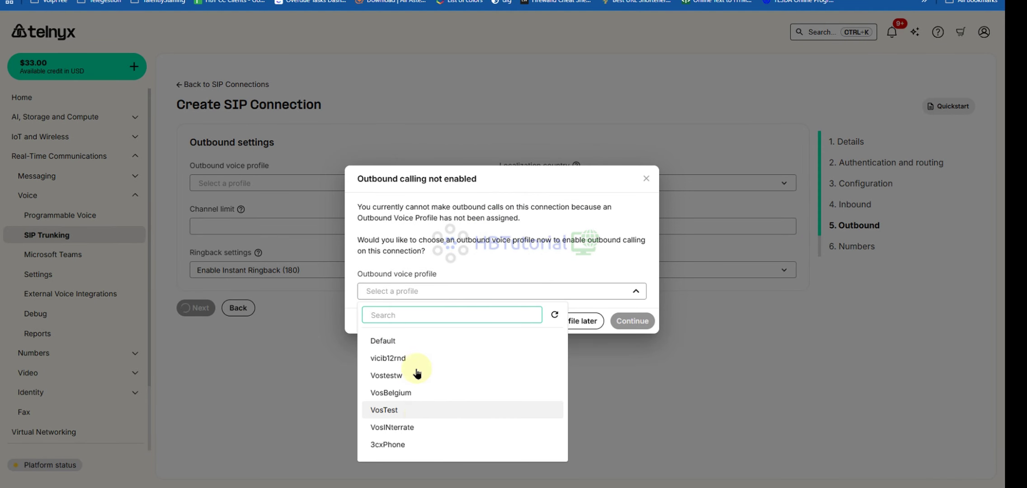
click(414, 359)
click(644, 321)
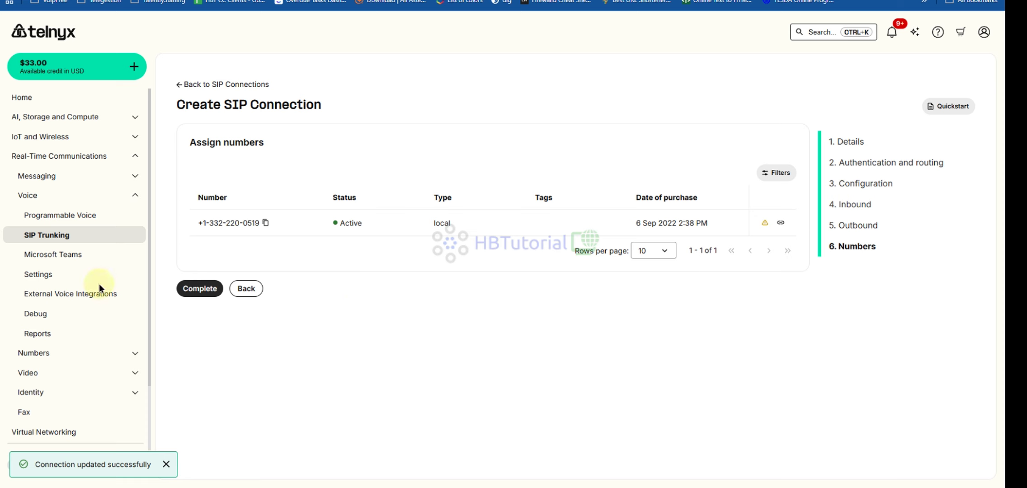
click(52, 215)
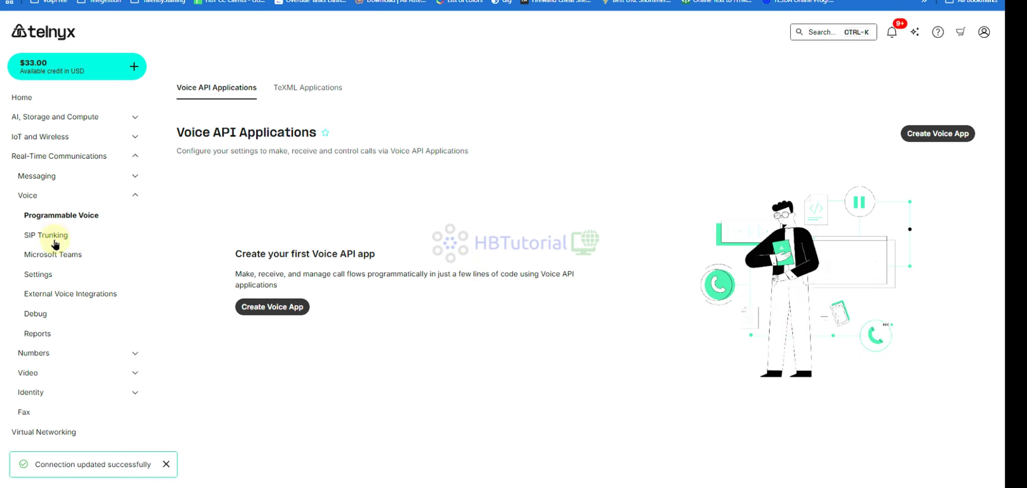
- Return to the SIP Connections list and open the hbvc12 connection for editing
click(53, 235)
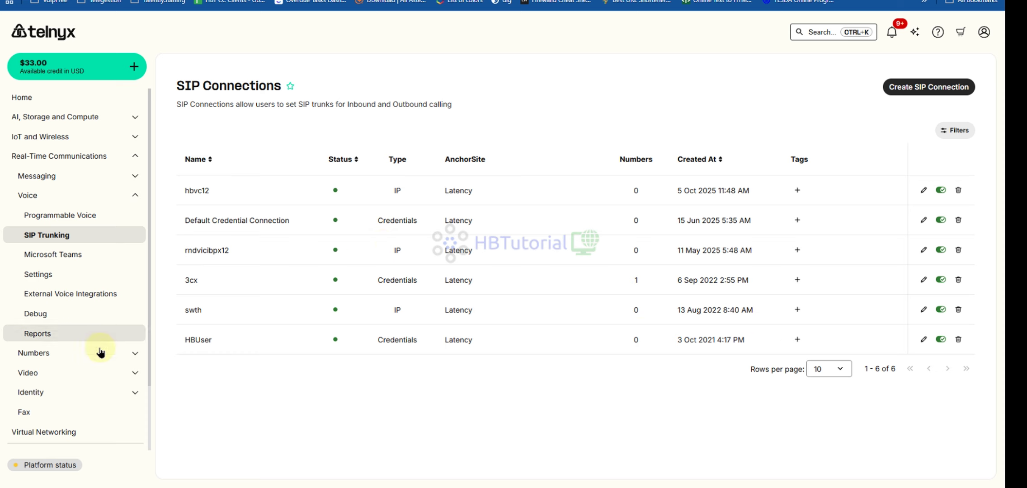
click(50, 281)
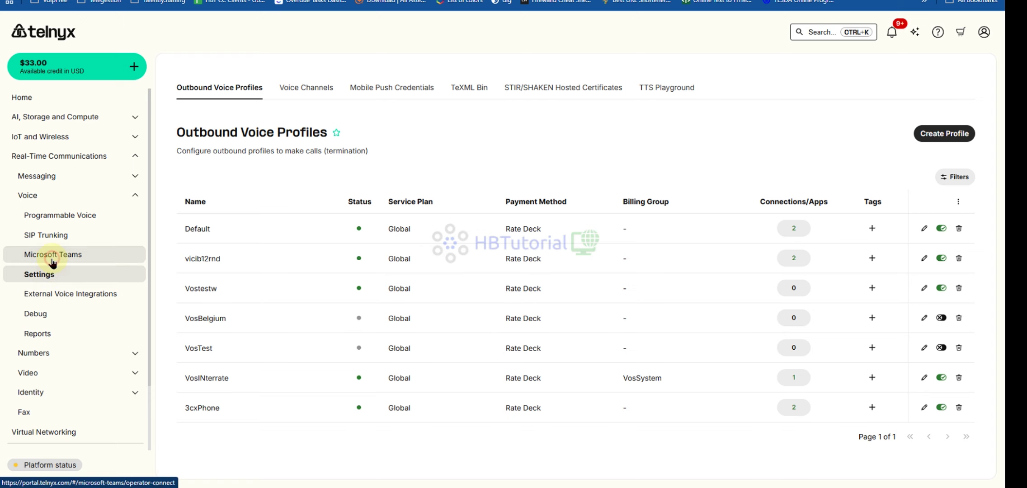
click(51, 257)
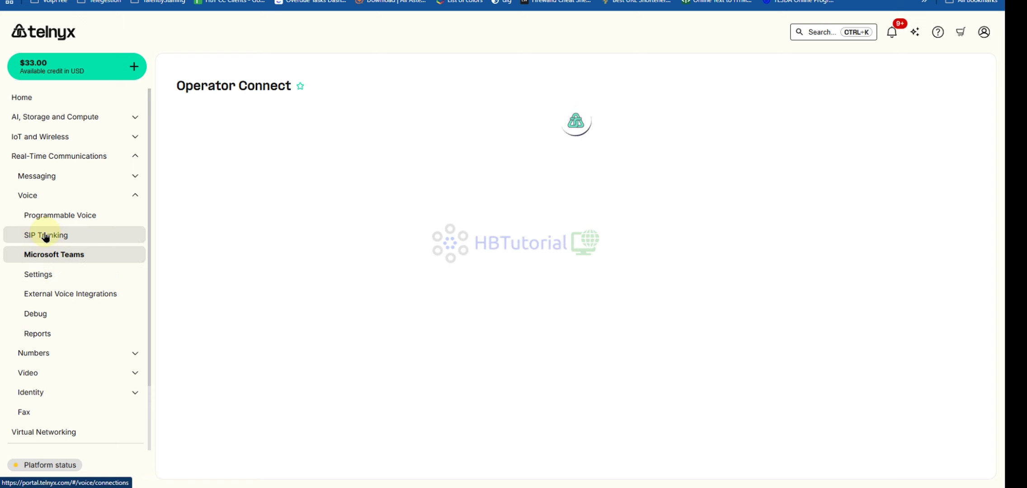
click(45, 235)
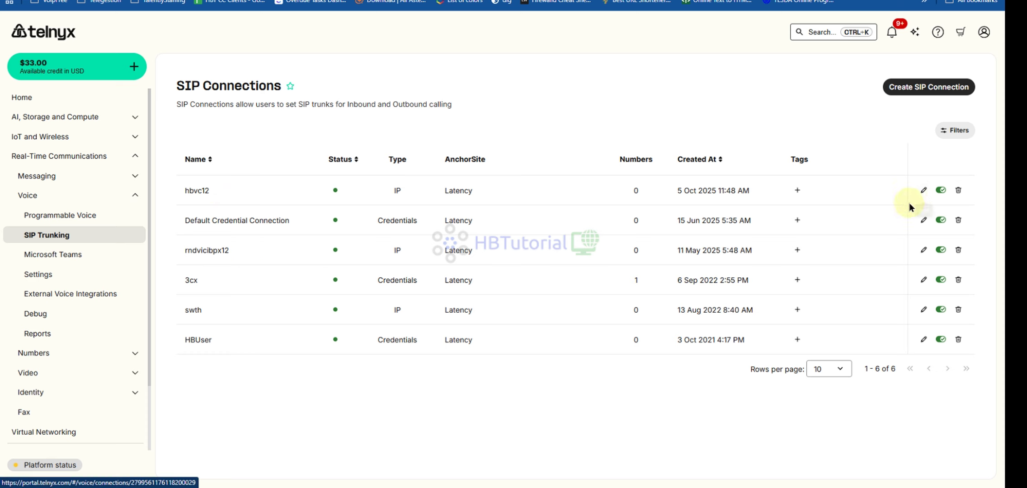
click(922, 191)
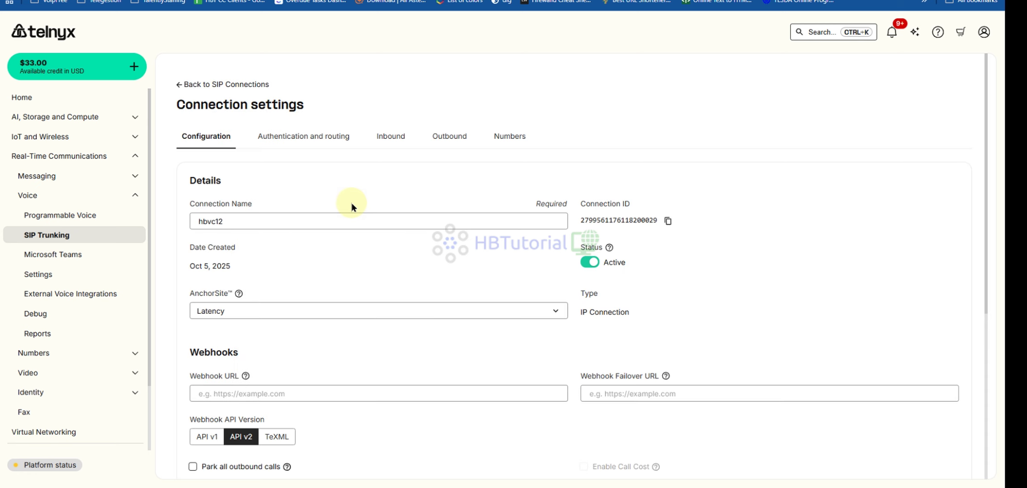
- Add IP 84.46.255.138 on port 5060 under Authentication and routing, then save hbvc12
click(314, 138)
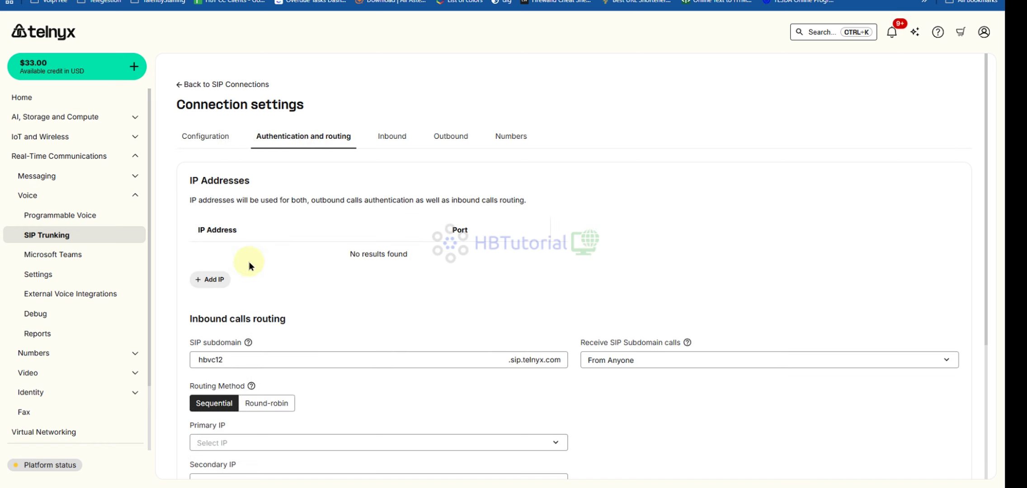
click(214, 279)
click(464, 258)
click(474, 281)
click(591, 288)
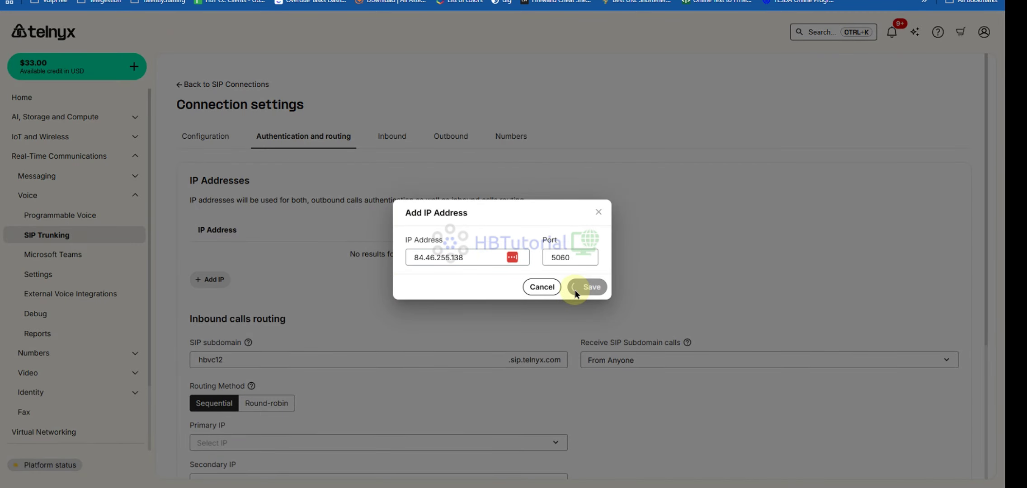
scroll(519, 299, down, 5)
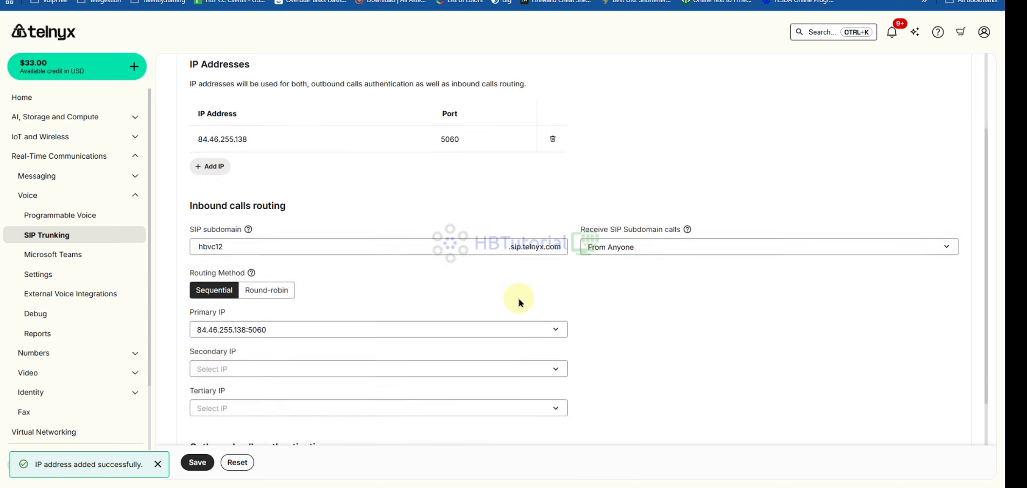
click(198, 462)
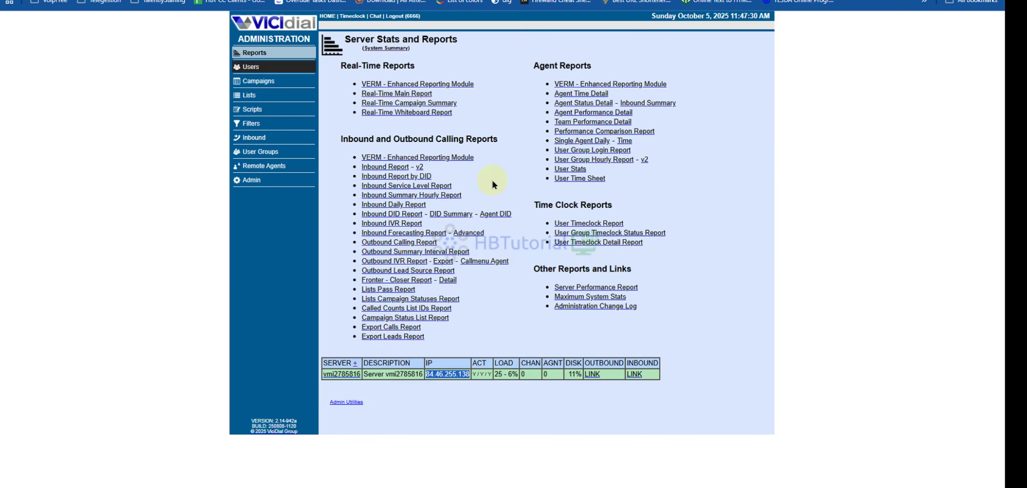
- Open VICIdial's Admin section and select the Carriers tile
click(249, 182)
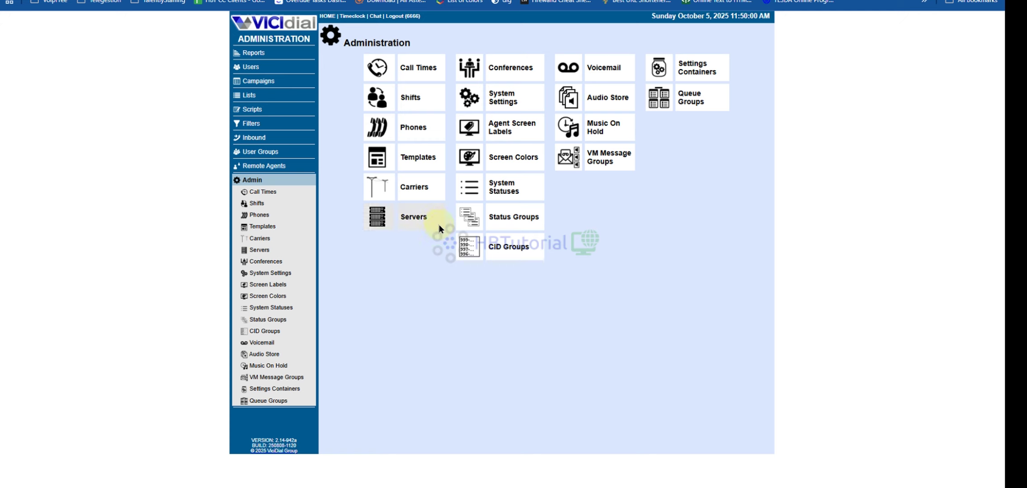
click(419, 191)
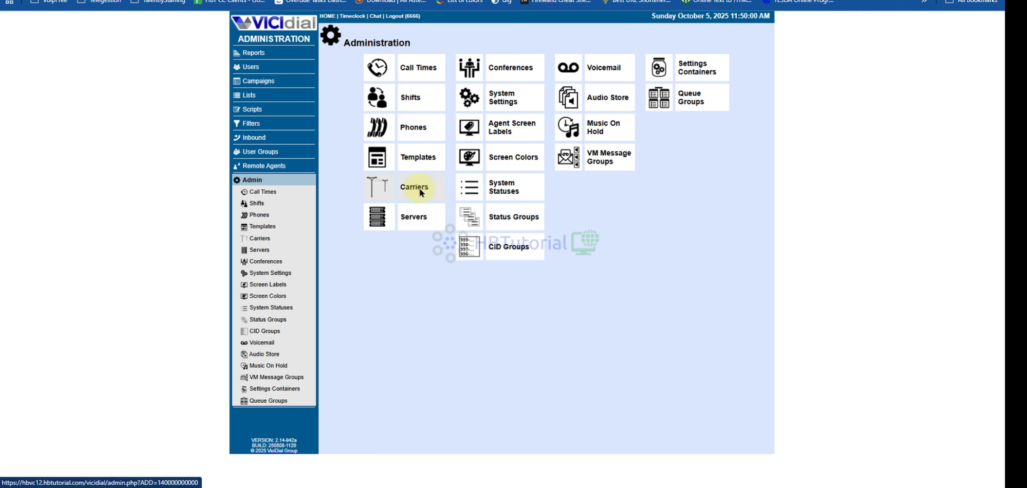
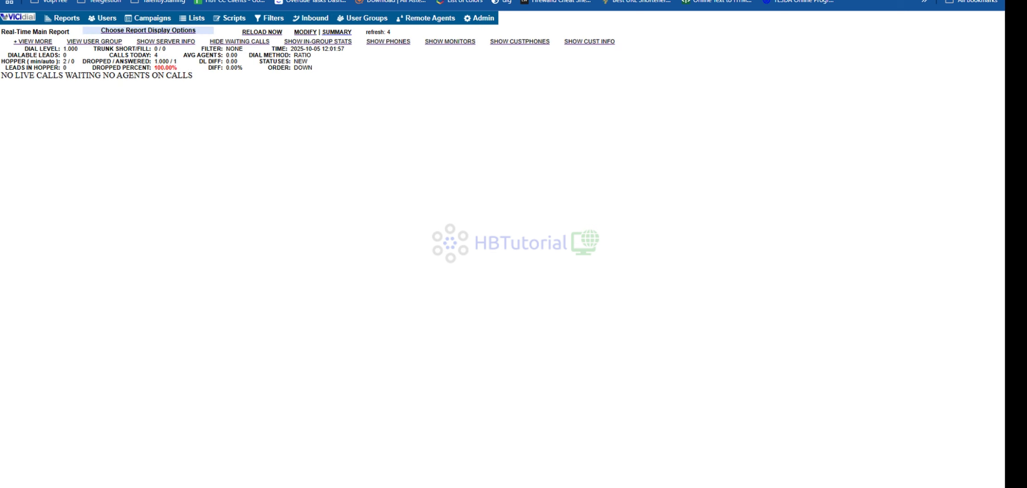
- Review the real-time report's dialable leads and hopper figures, then refresh the report
drag(66, 55, 147, 126)
click(155, 138)
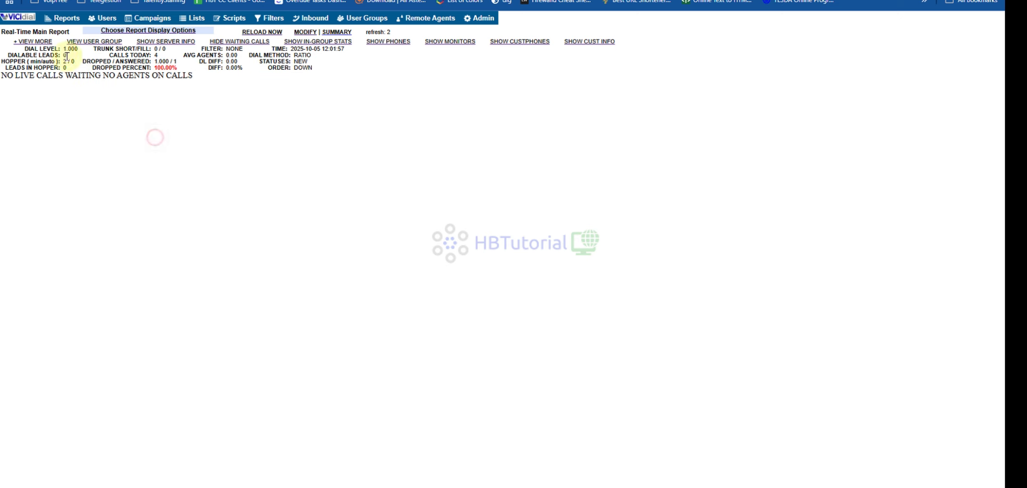
drag(67, 55, 122, 110)
click(133, 115)
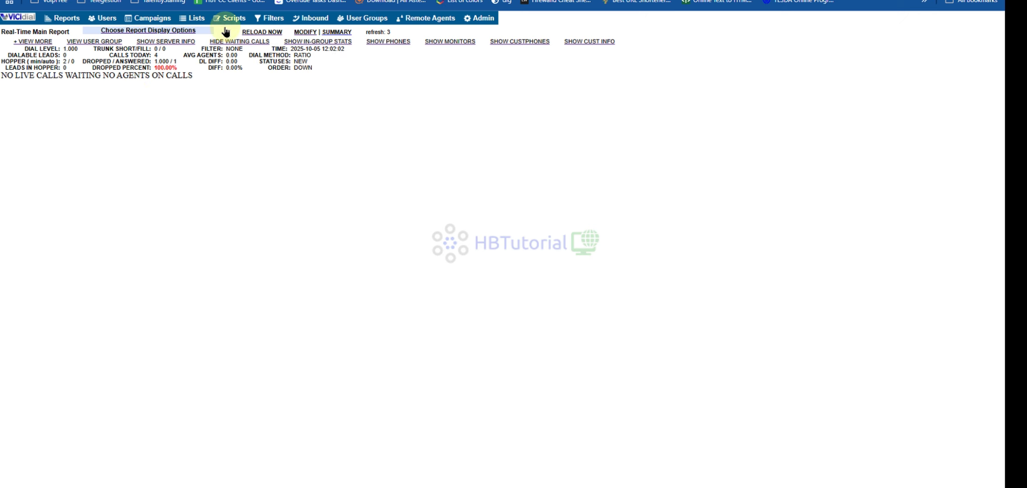
click(259, 36)
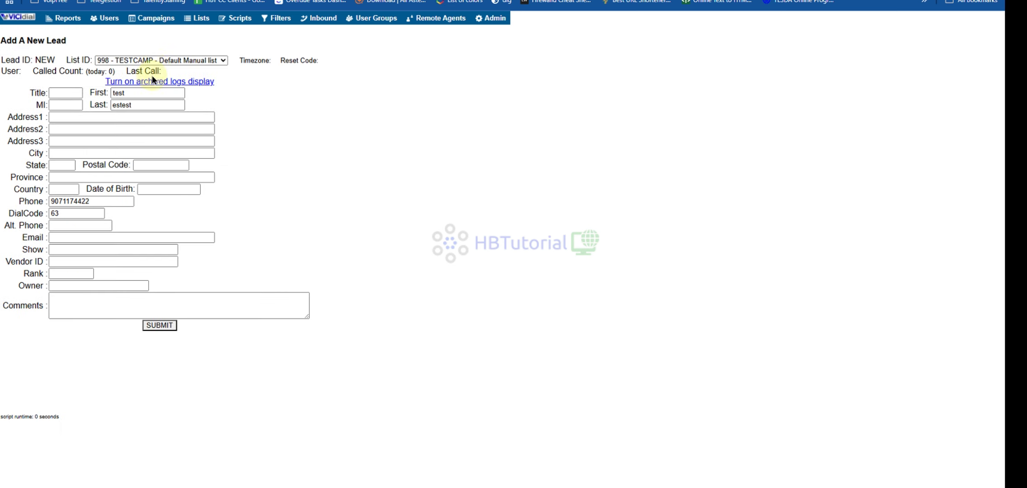
- Add a new test lead to list 1000 - Press1SM - 1000
click(154, 60)
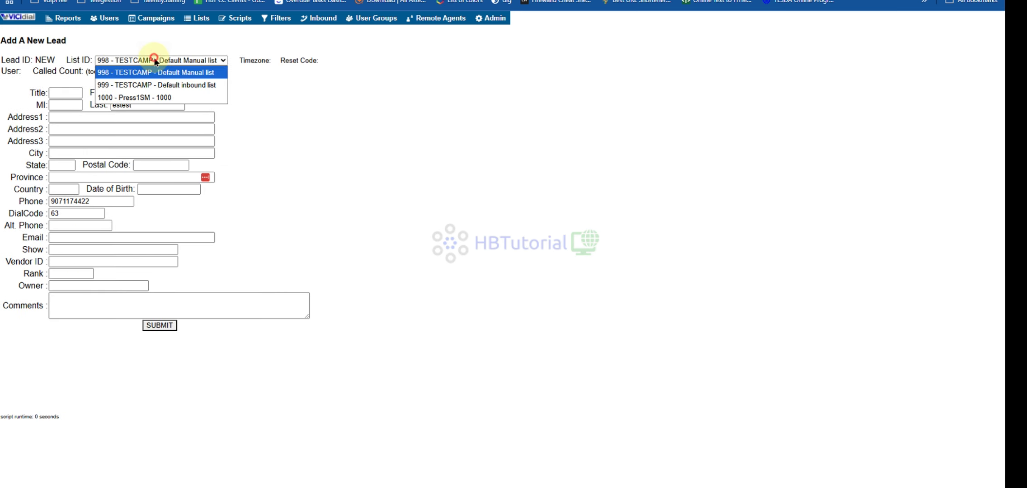
click(134, 94)
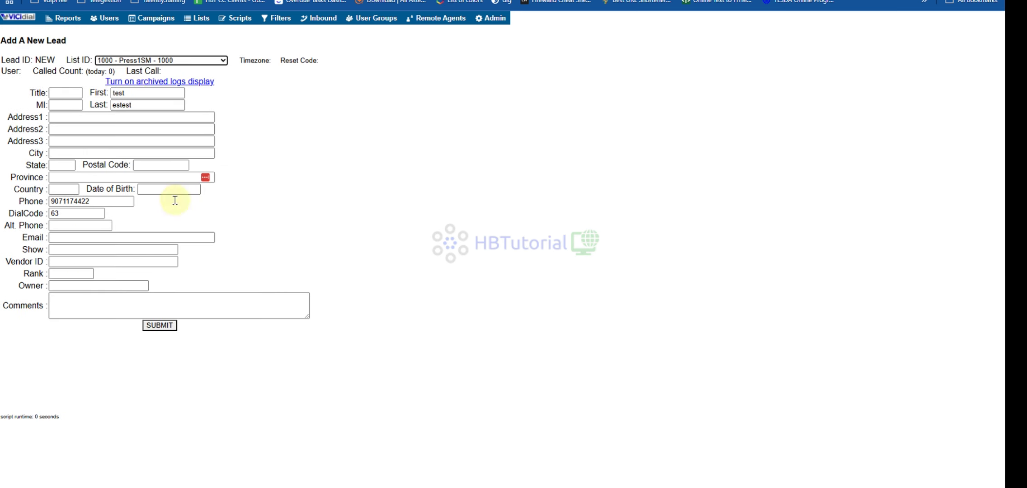
click(154, 326)
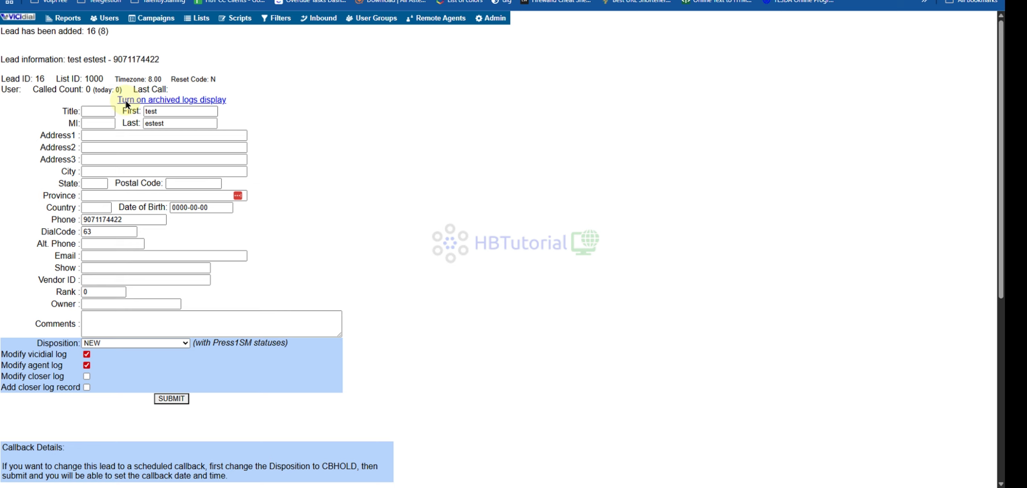
- Add a second lead to the same list, named test12 estest21
key(alt+Left)
click(150, 93)
text(12)
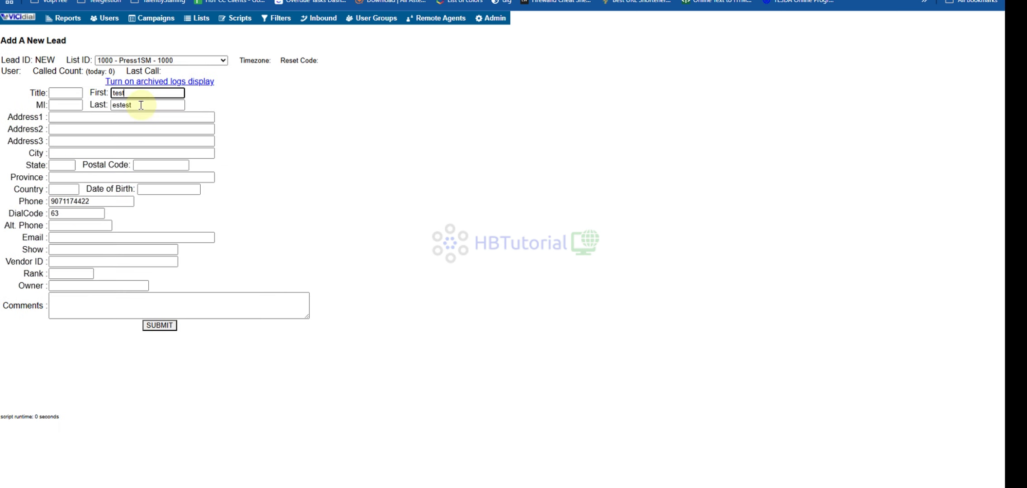
click(140, 104)
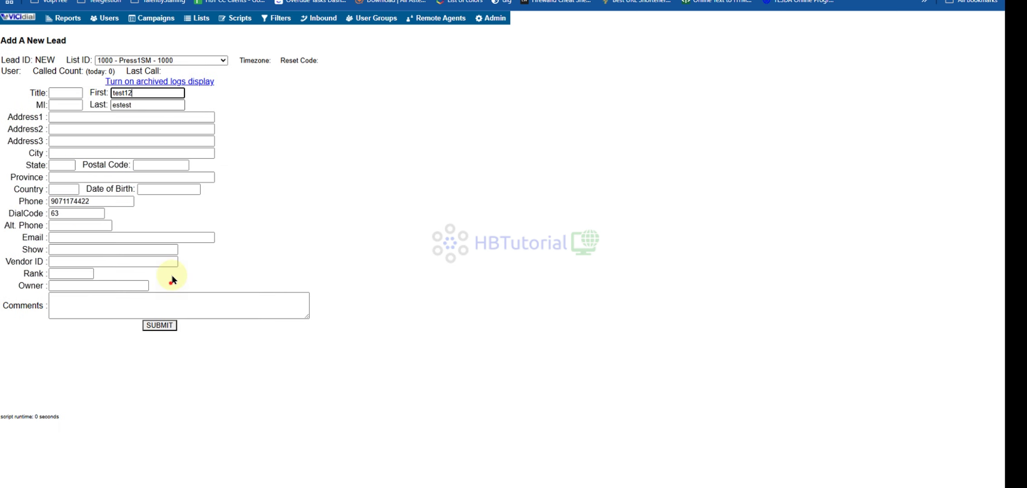
click(161, 325)
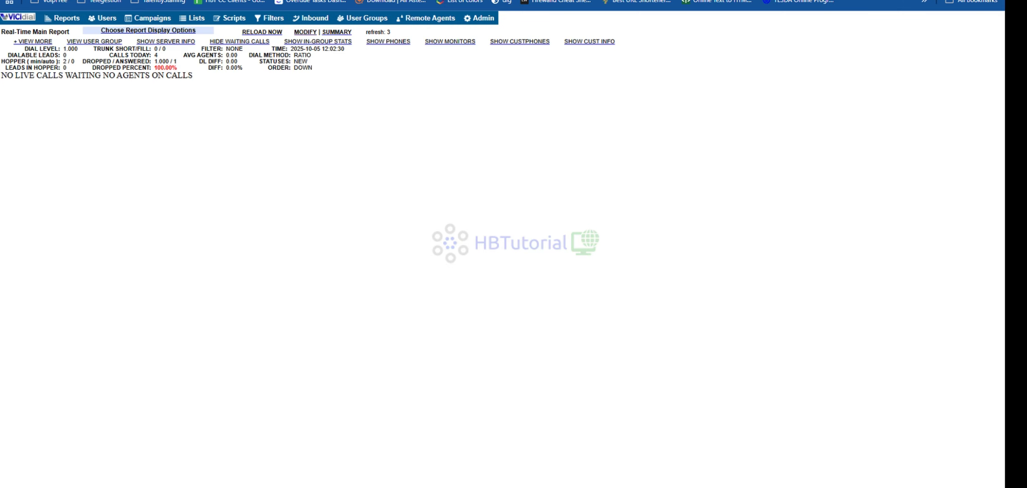
- Point out the real-time report's dialable leads count, statistics and order setting
double_click(67, 54)
drag(54, 54, 94, 68)
click(186, 163)
drag(259, 68, 364, 70)
click(431, 138)
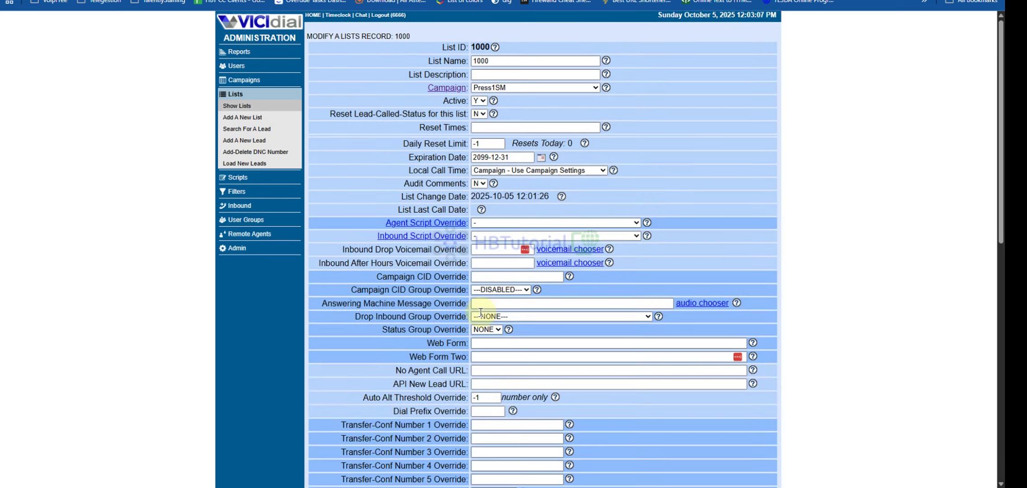
- Check list 1000's status statistics showing the NEW not-called leads by time zone
scroll(604, 305, down, 8)
drag(605, 307, 636, 291)
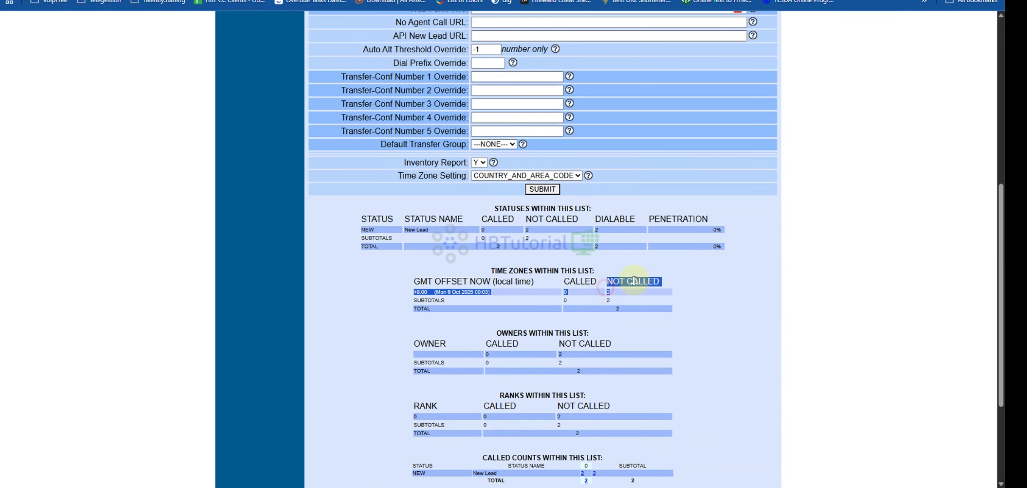
drag(591, 222, 612, 248)
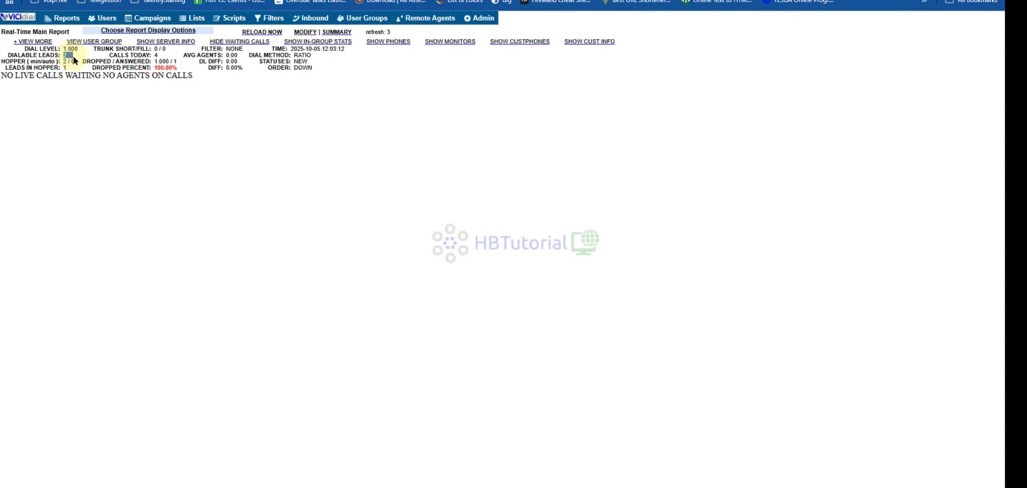
- Log the agent into the Press1SM campaign from the agent web client, then log out
mouse_move(424, 475)
click(466, 461)
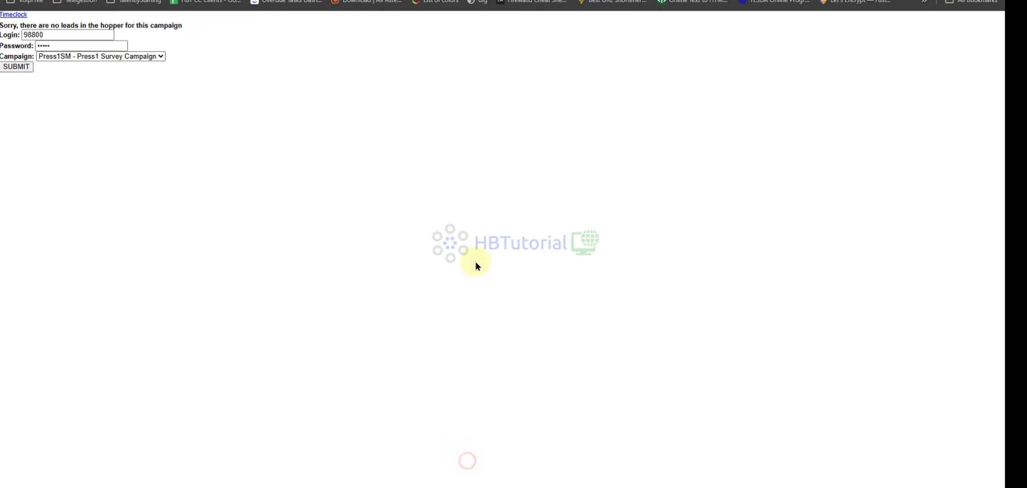
click(27, 68)
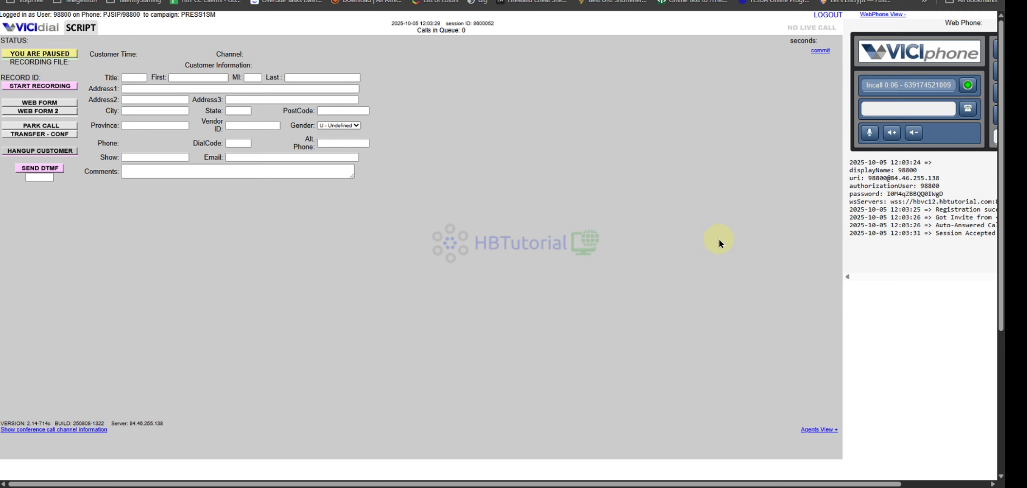
click(833, 17)
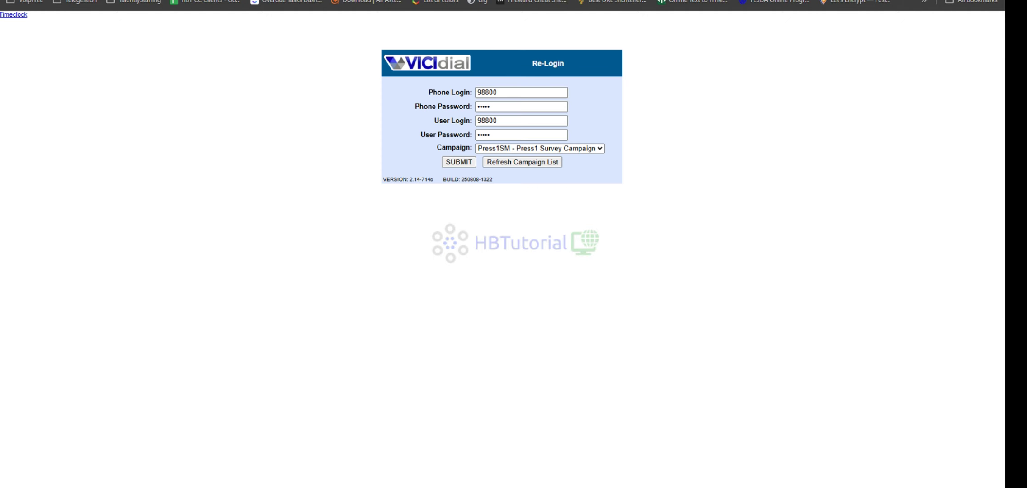
- Restore the browser, log the agent back into the campaign, and resize the agent client window
key(super+Down)
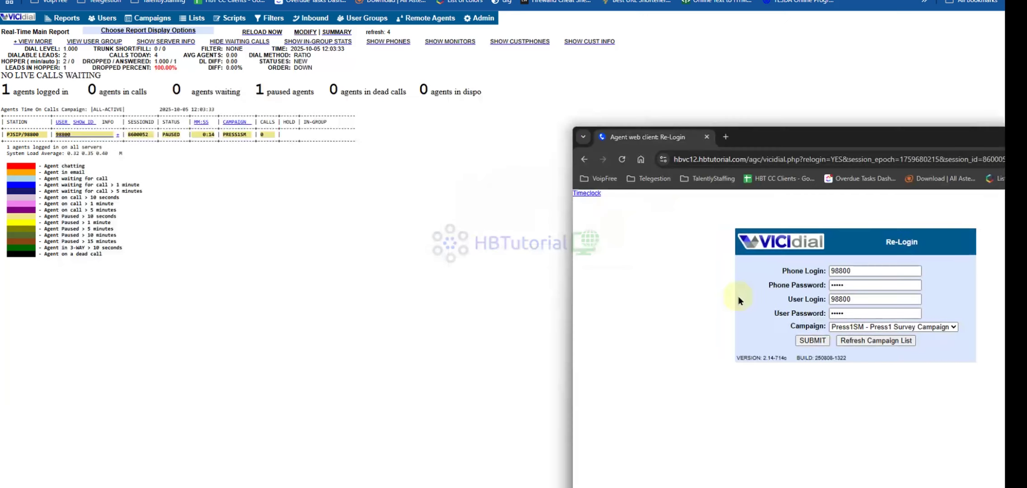
drag(845, 135, 635, 67)
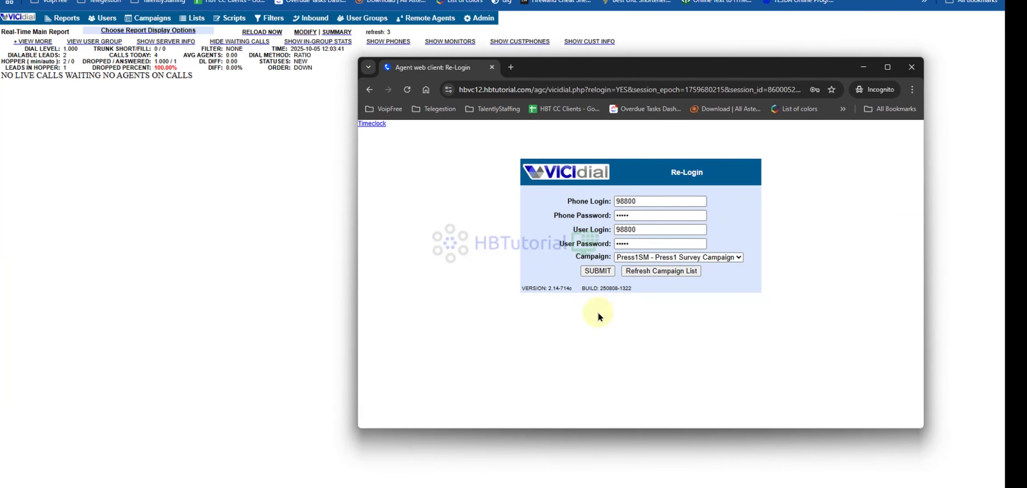
click(598, 271)
drag(587, 66, 564, 45)
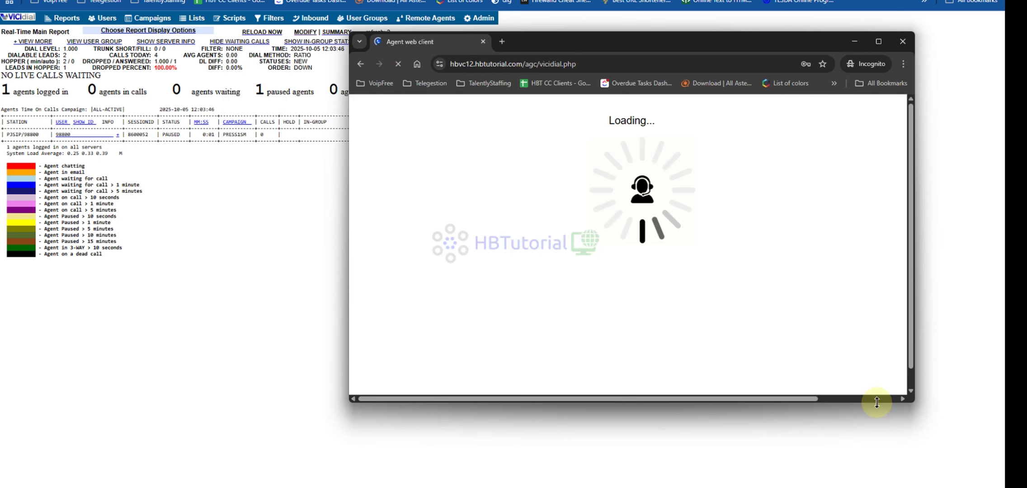
drag(990, 474, 999, 482)
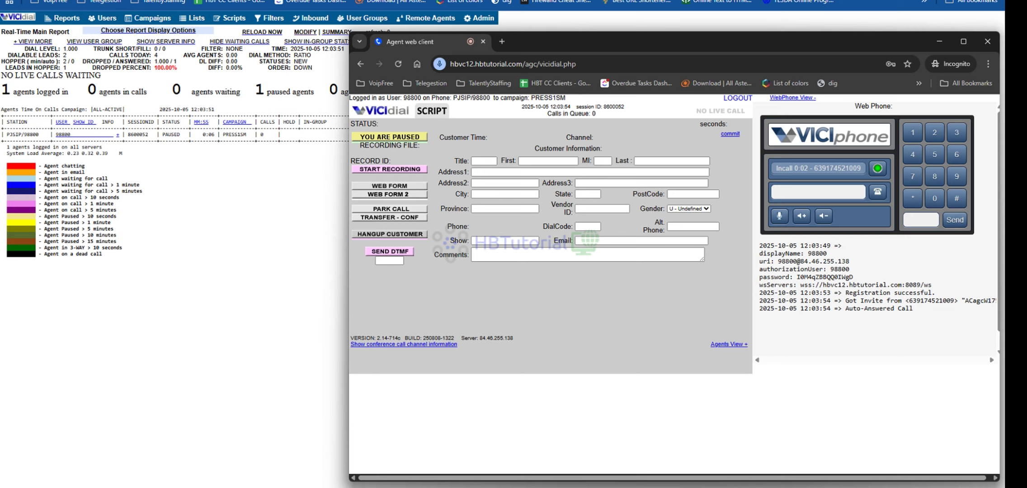
- Set the agent to active so it can receive calls
key(alt+Tab)
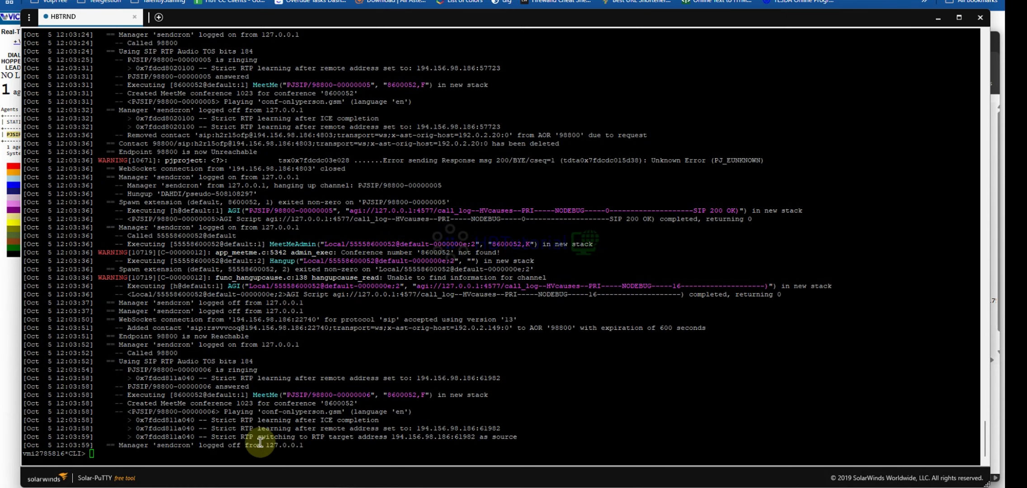
click(8, 334)
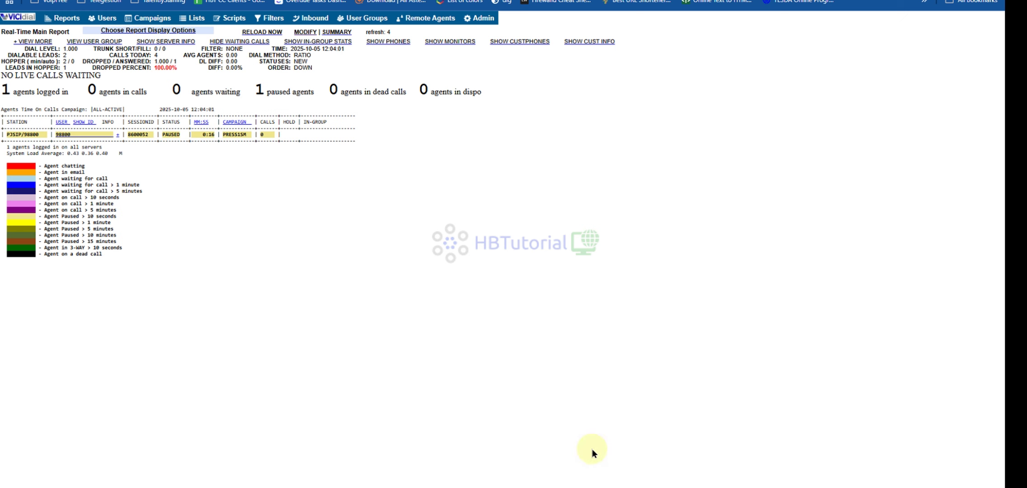
click(468, 442)
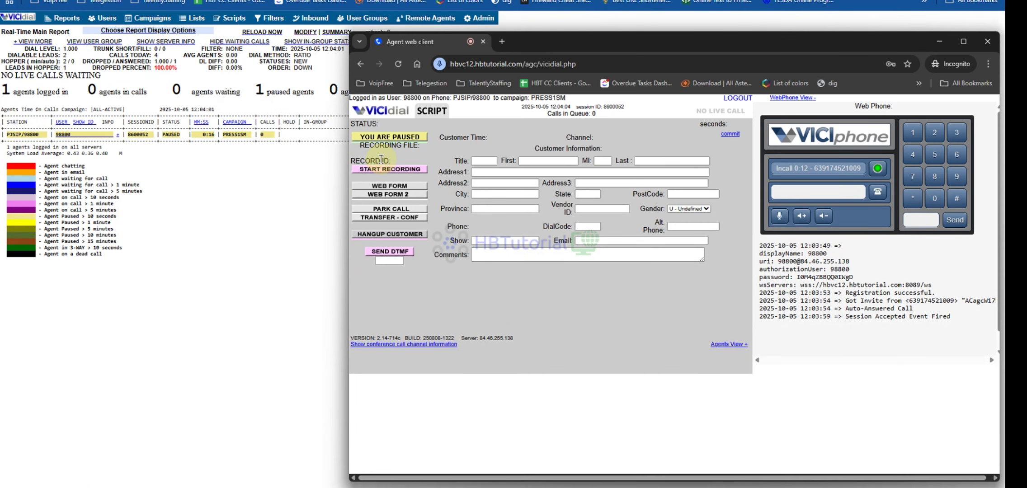
click(375, 140)
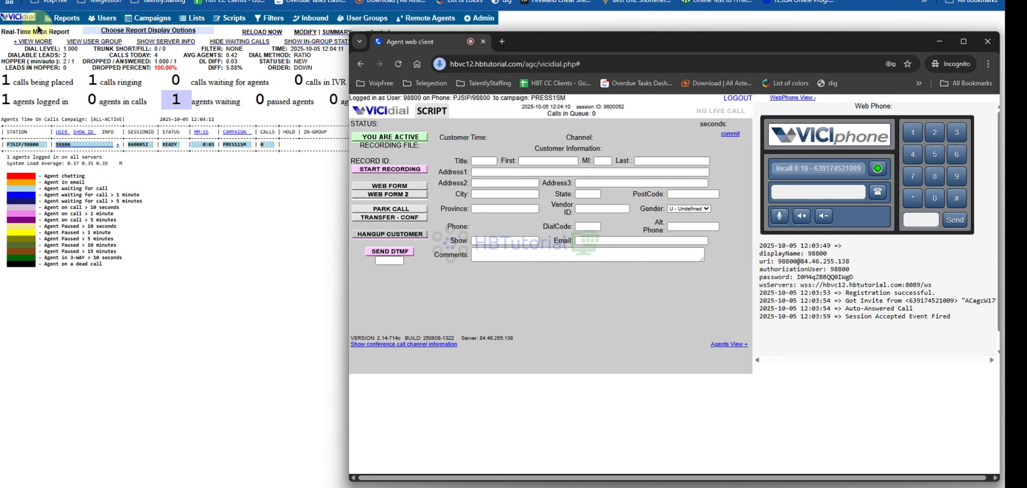
- Confirm the agent screen shows Calls in Queue: 1, then switch to the Asterisk console log
drag(164, 98, 212, 105)
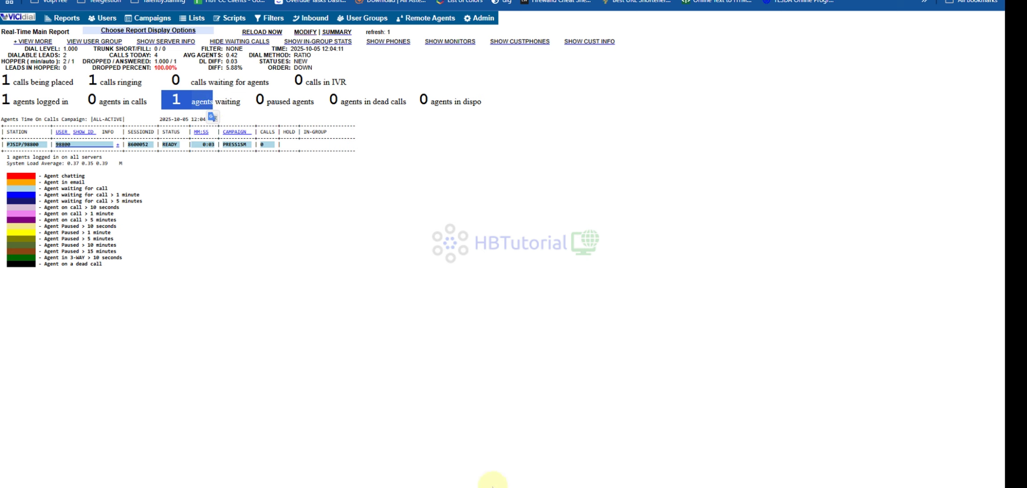
click(476, 466)
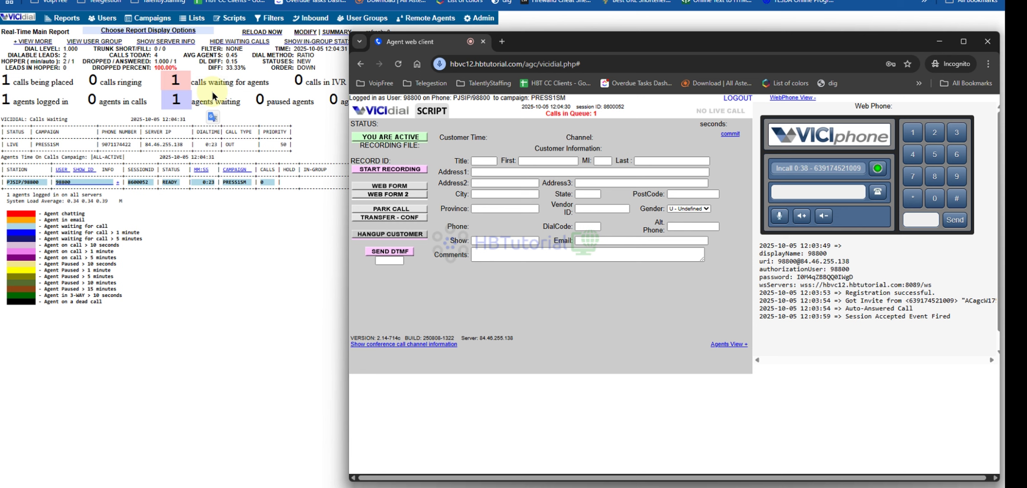
double_click(597, 114)
click(632, 137)
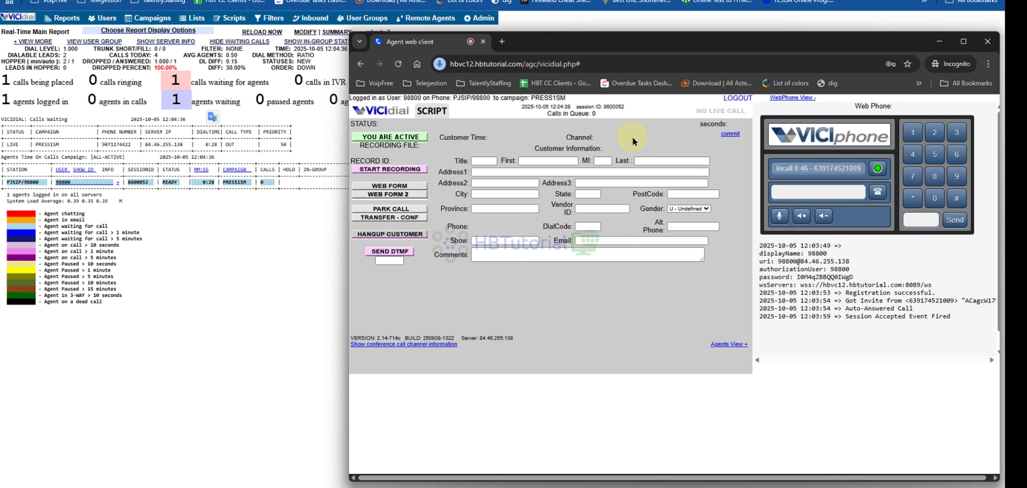
click(481, 481)
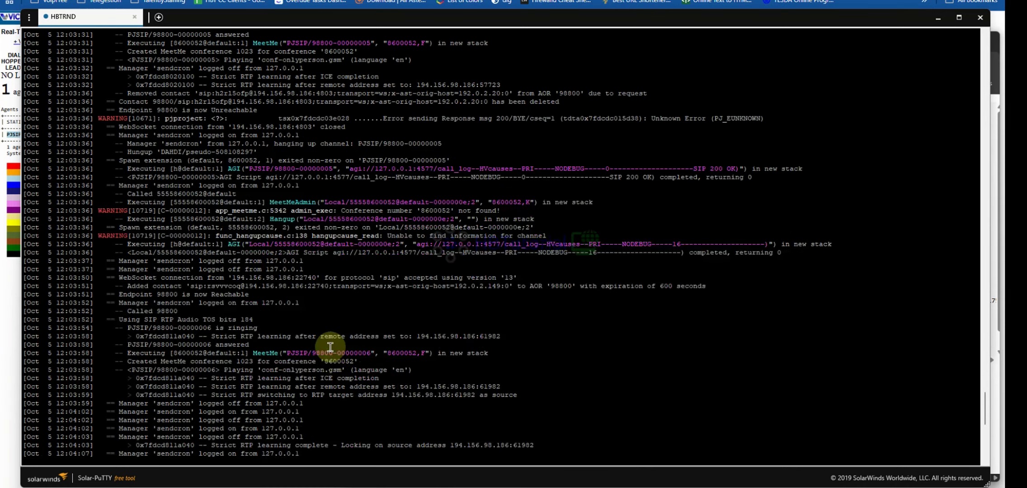
- Scroll through the Asterisk log to the DTMF '1' keypress and thanks-annoyance.gsm playback
drag(148, 286, 283, 402)
click(266, 229)
scroll(253, 213, up, 15)
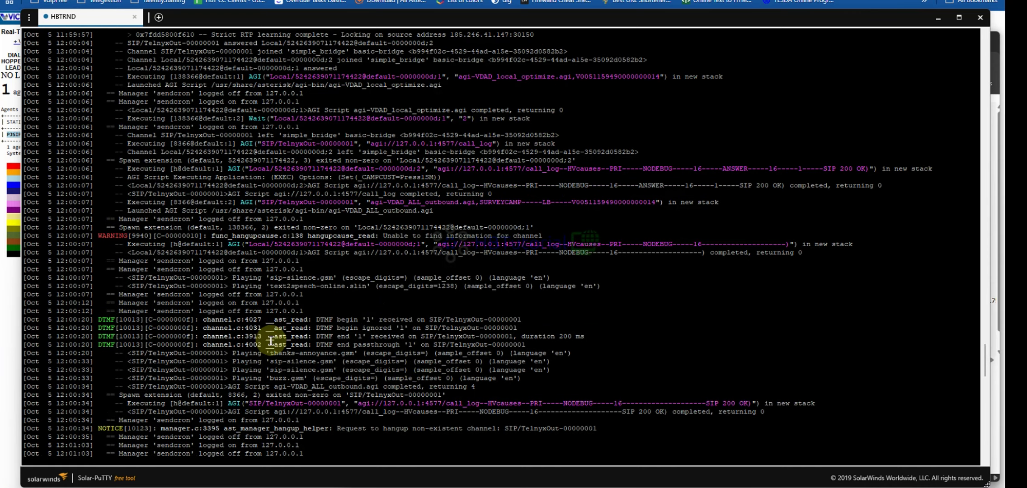
scroll(282, 335, down, 8)
scroll(303, 337, down, 10)
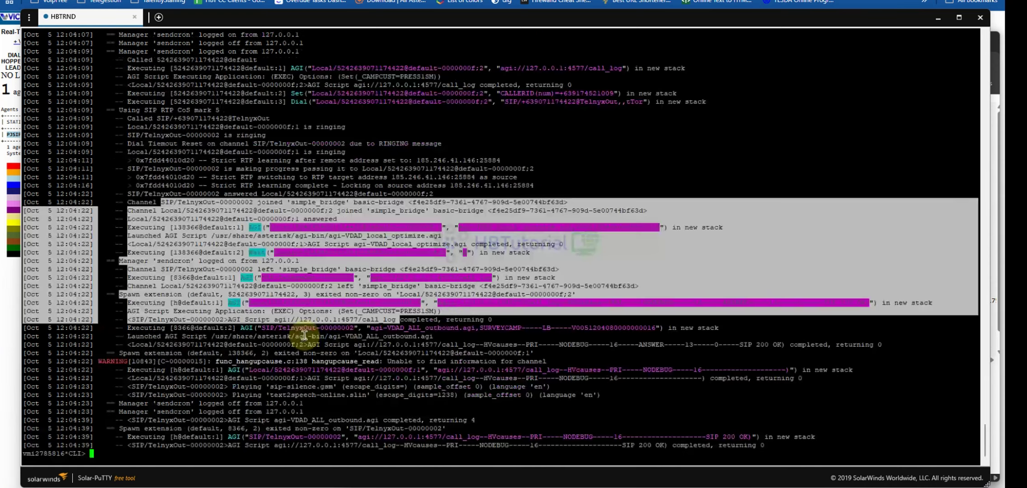
scroll(519, 409, down, 3)
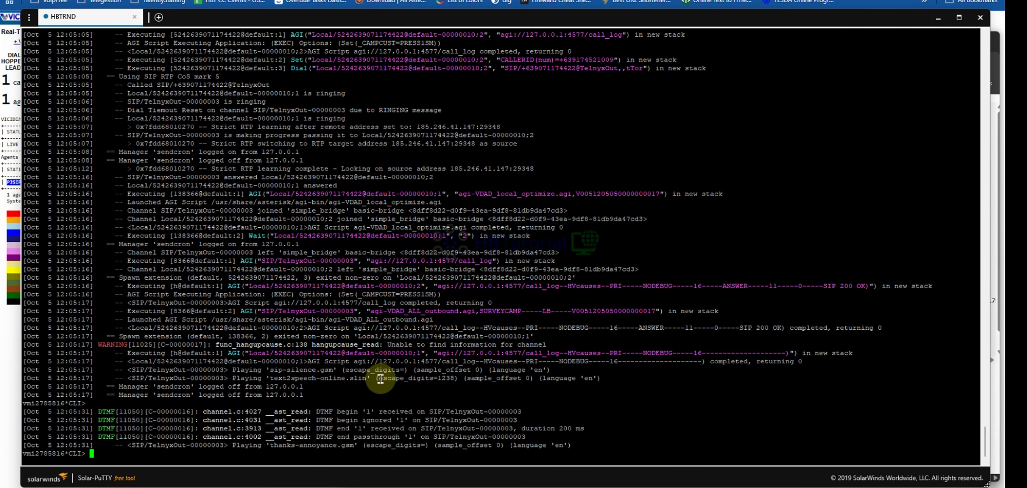
- Check the real-time report, then bring up the agent screen showing the received call's lead details
click(9, 353)
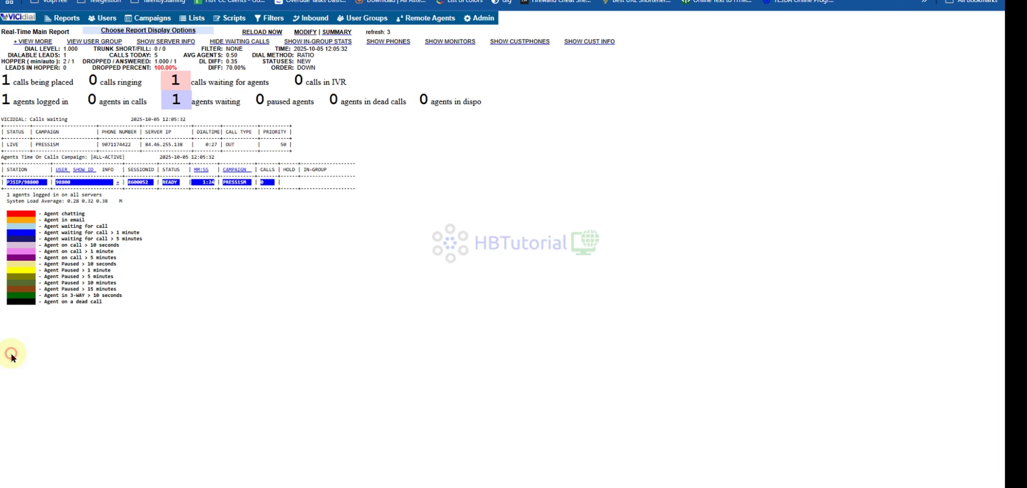
mouse_move(443, 479)
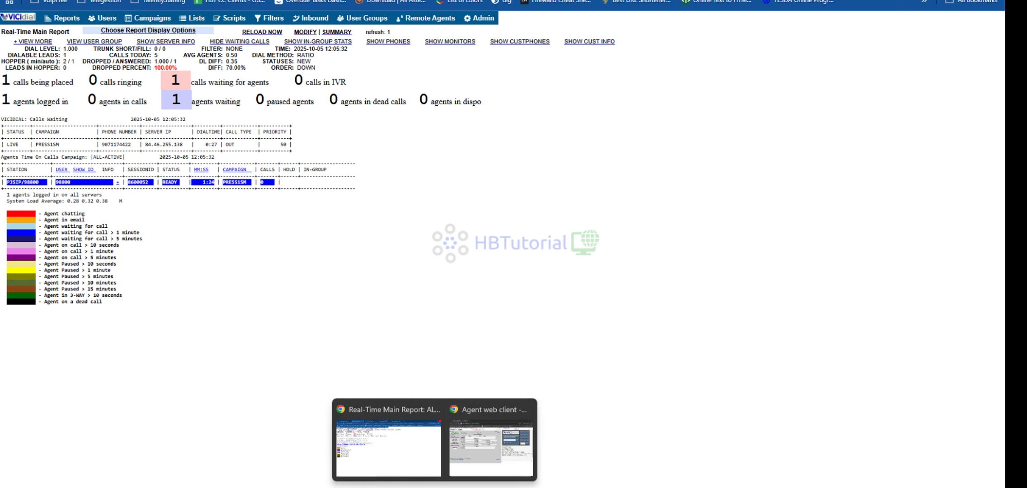
click(502, 443)
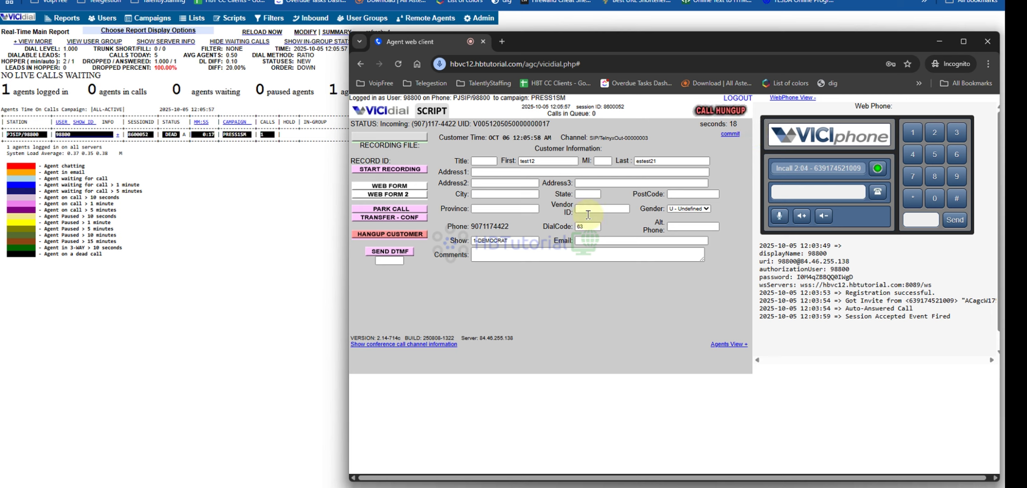
- Hang up the survey call, disposition it as B - Busy, and pause agent dialing
click(390, 235)
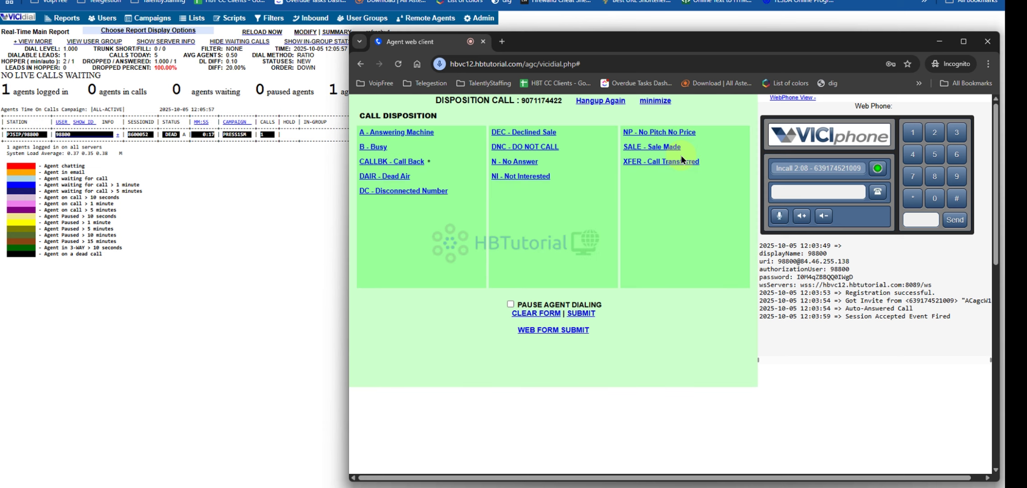
click(515, 162)
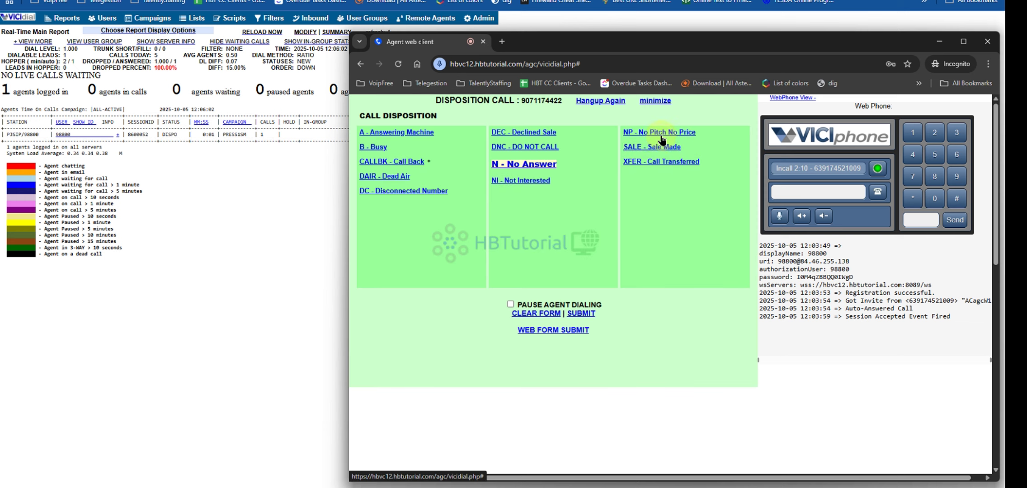
click(671, 132)
click(379, 148)
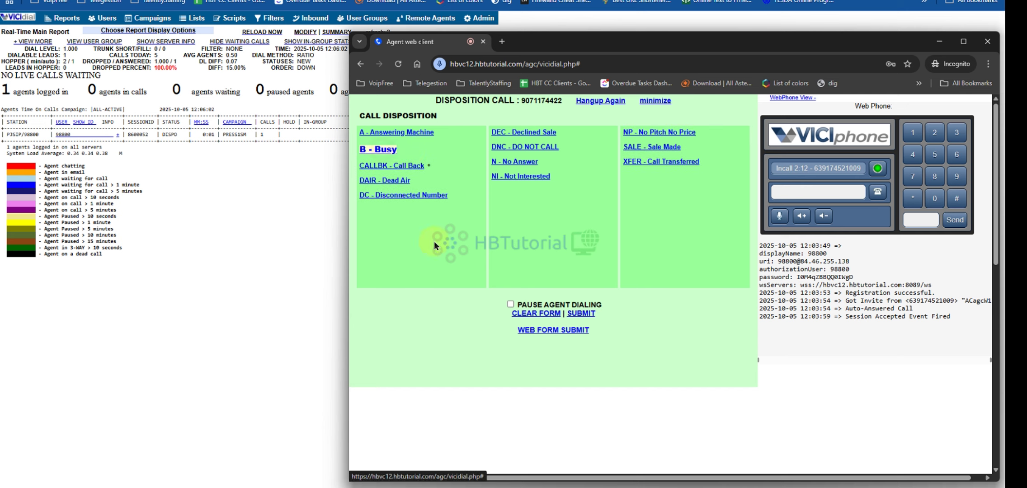
click(511, 304)
click(584, 313)
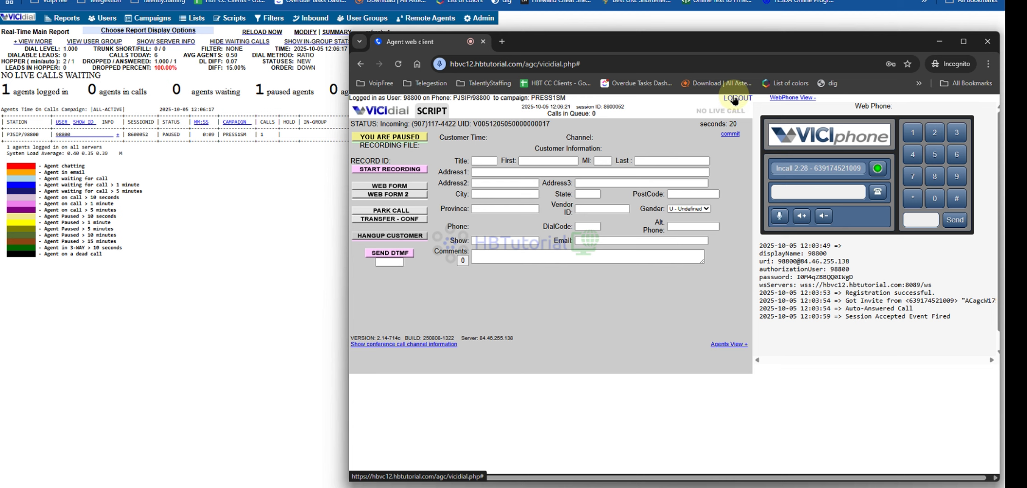
- Log the agent out via LOGOUT, saving the logout link as a browser bookmark
click(735, 99)
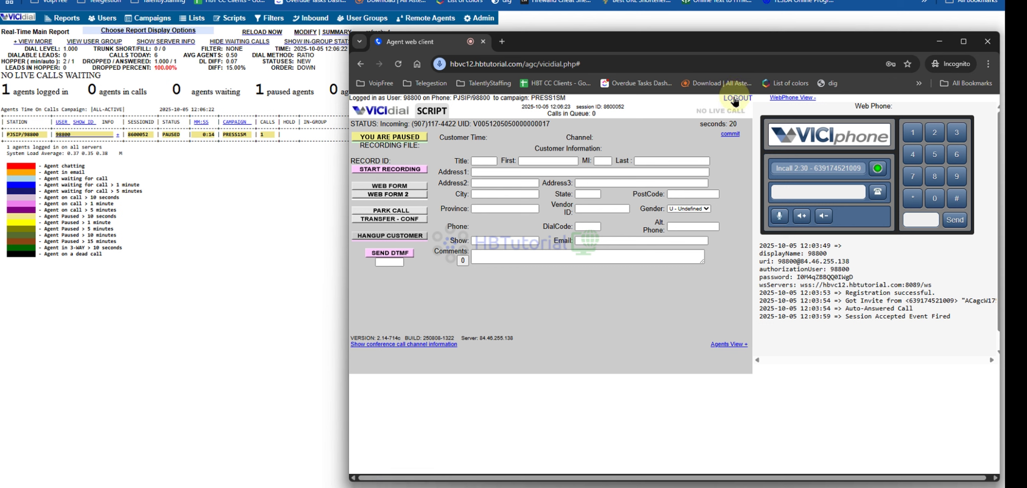
click(735, 99)
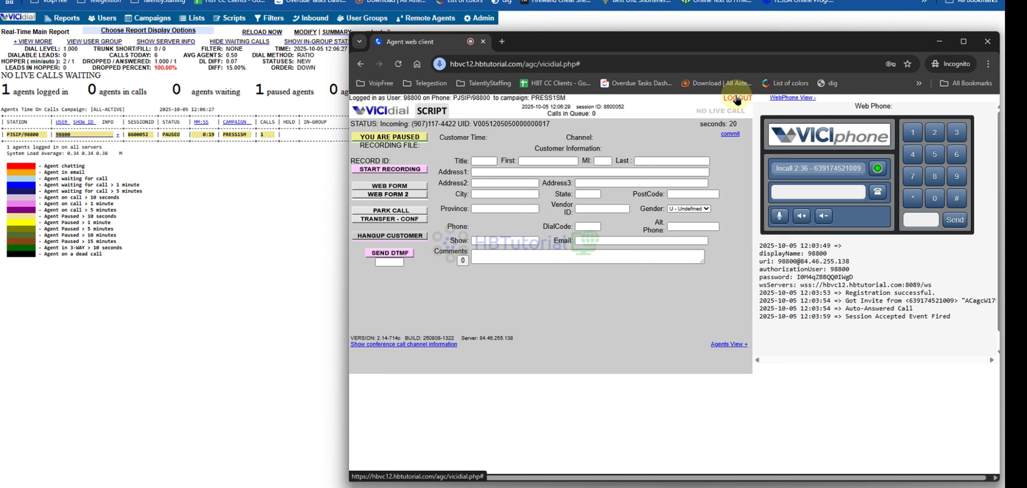
drag(737, 100, 741, 93)
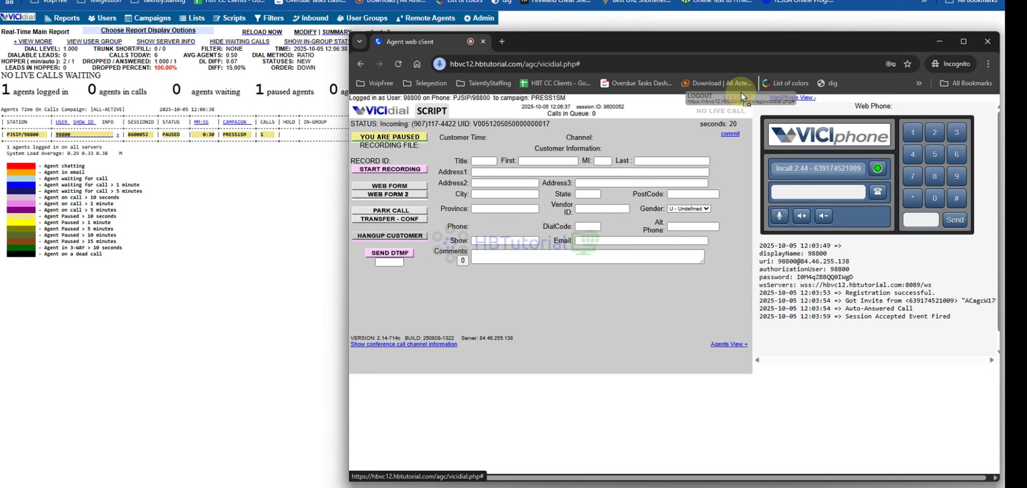
drag(740, 92, 740, 92)
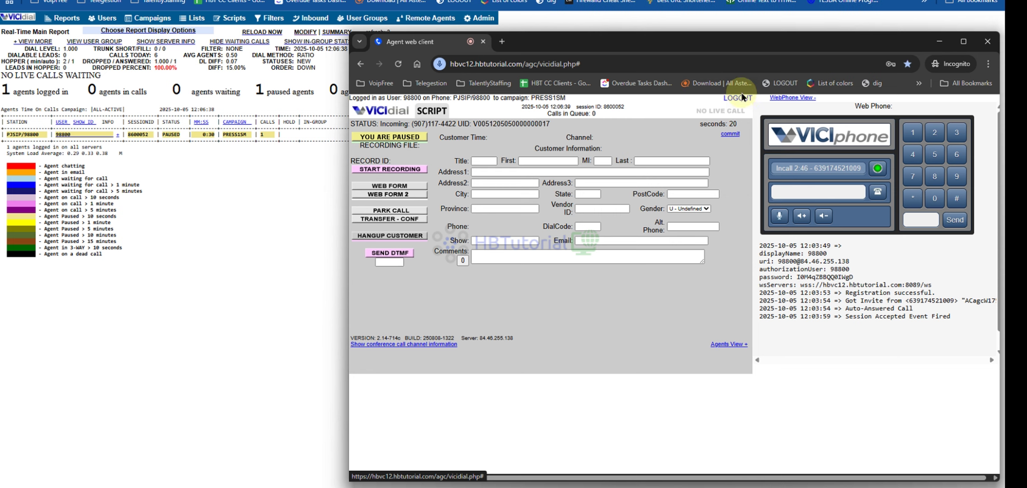
click(741, 98)
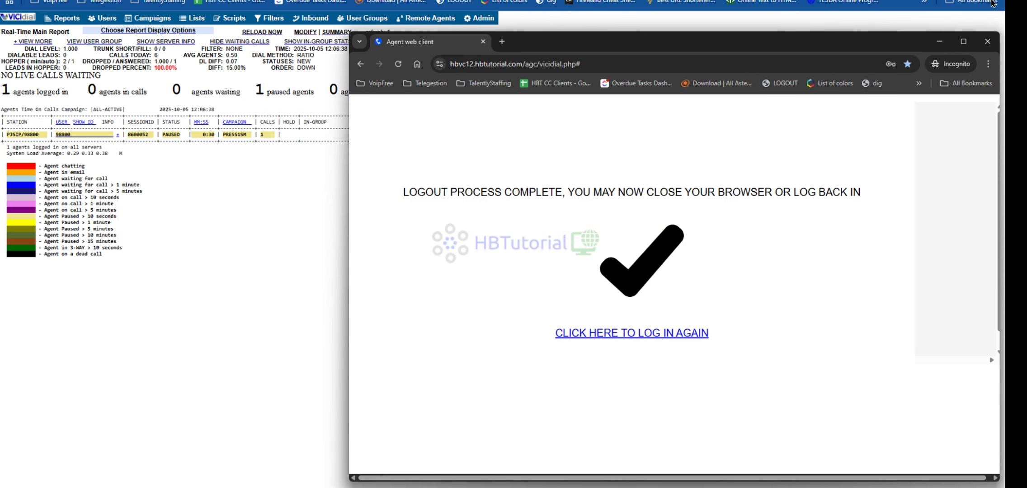